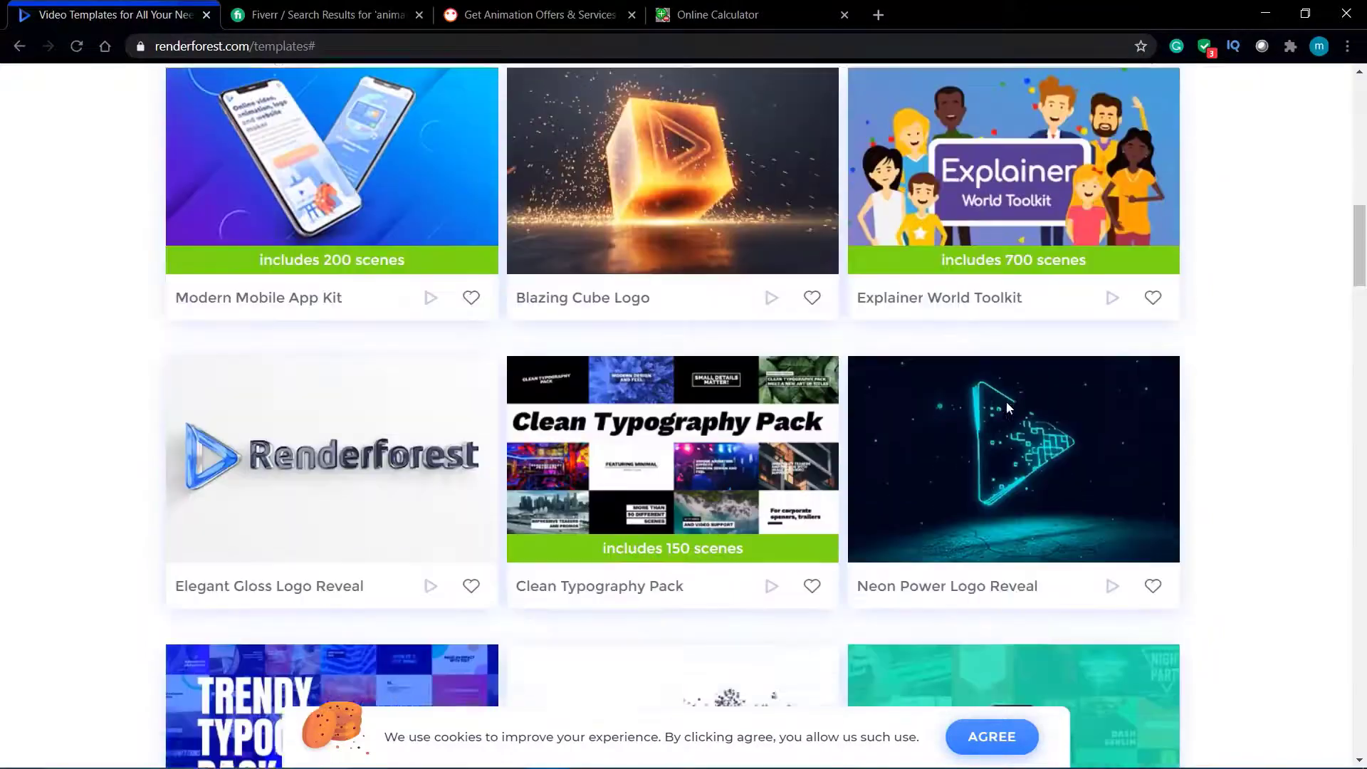
Open the account's My Videos page and start a new video project from there.
scroll(1008, 408, "up", 4)
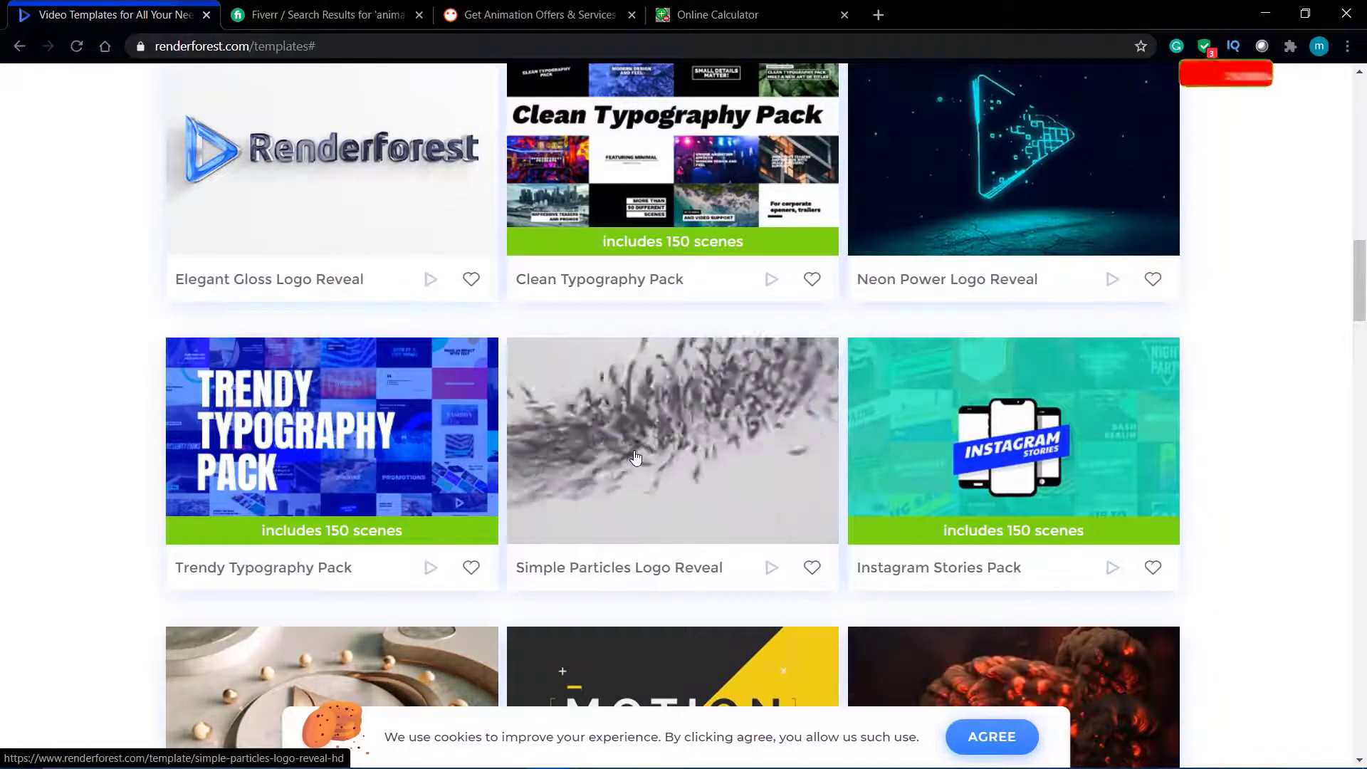
scroll(636, 457, "up", 20)
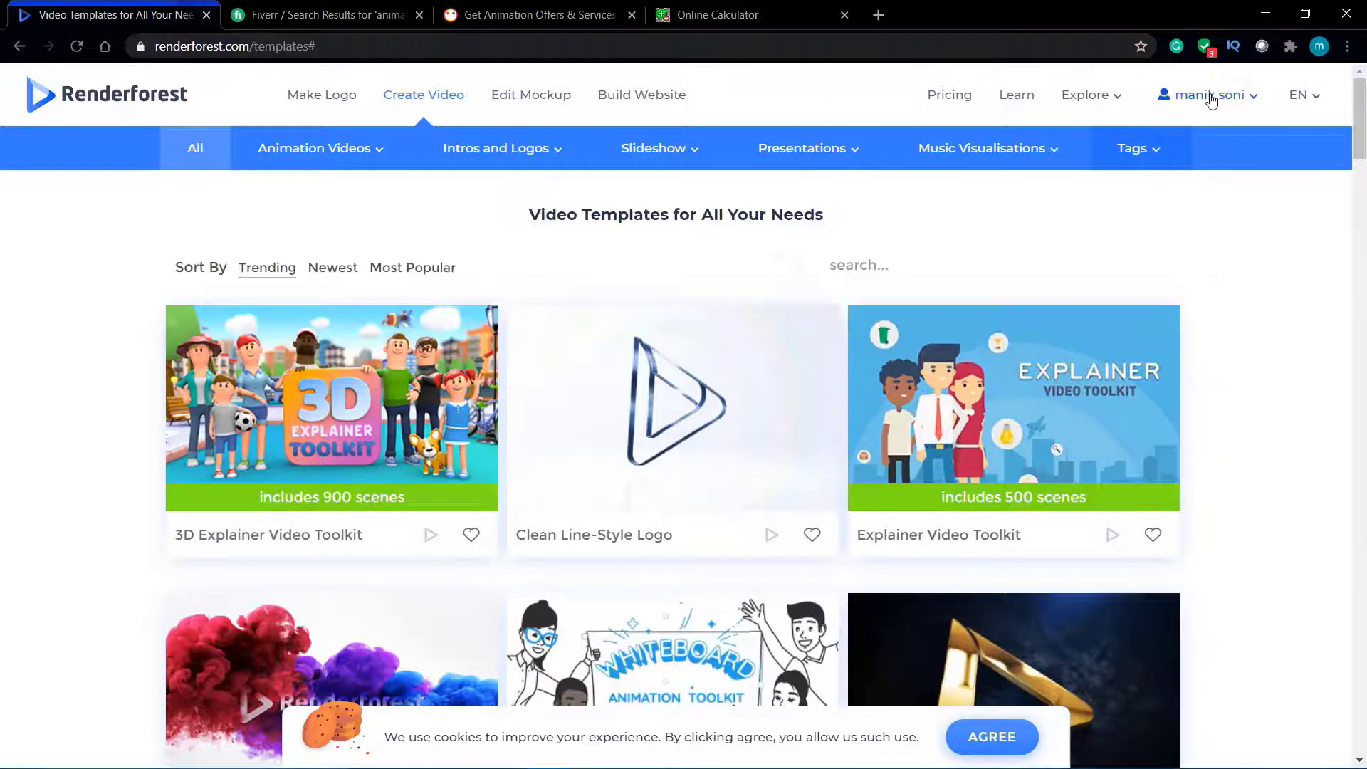
mouse_move(1211, 100)
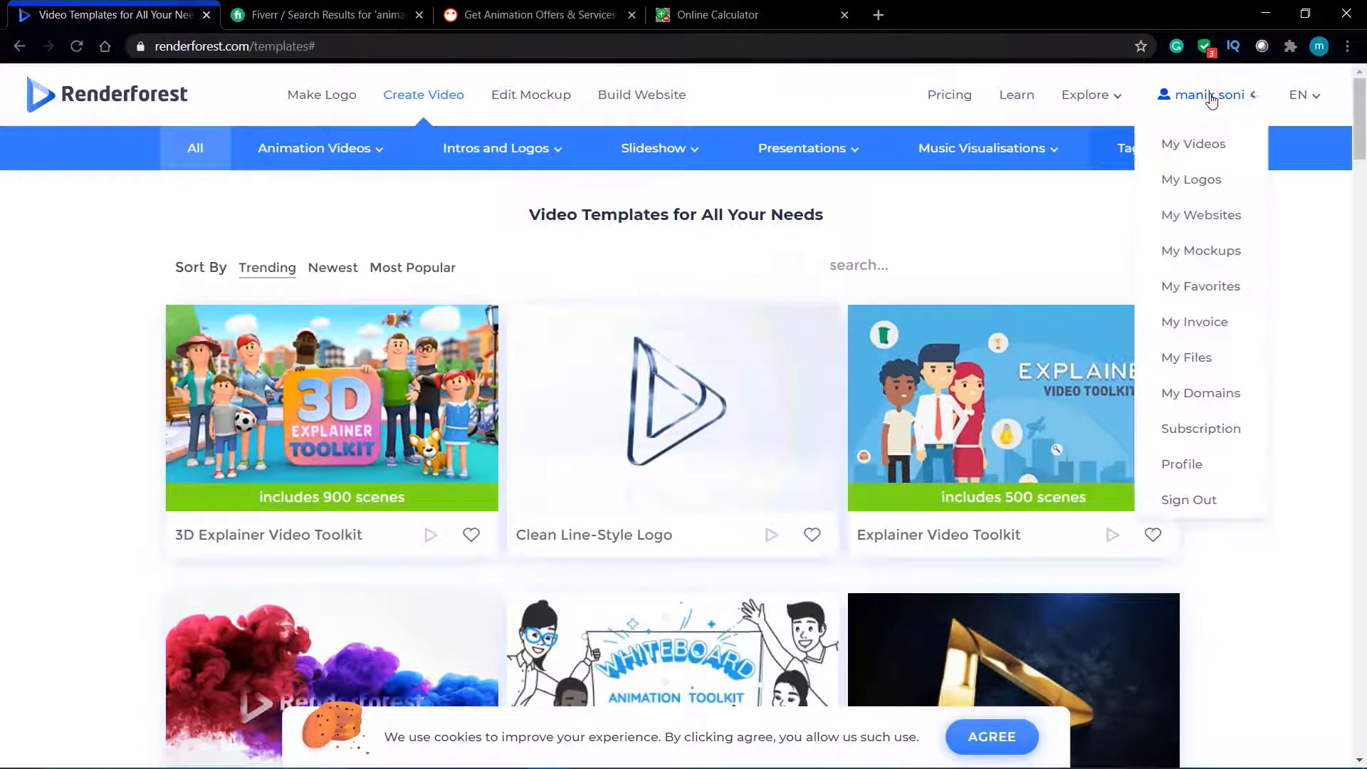
left_click(1195, 145)
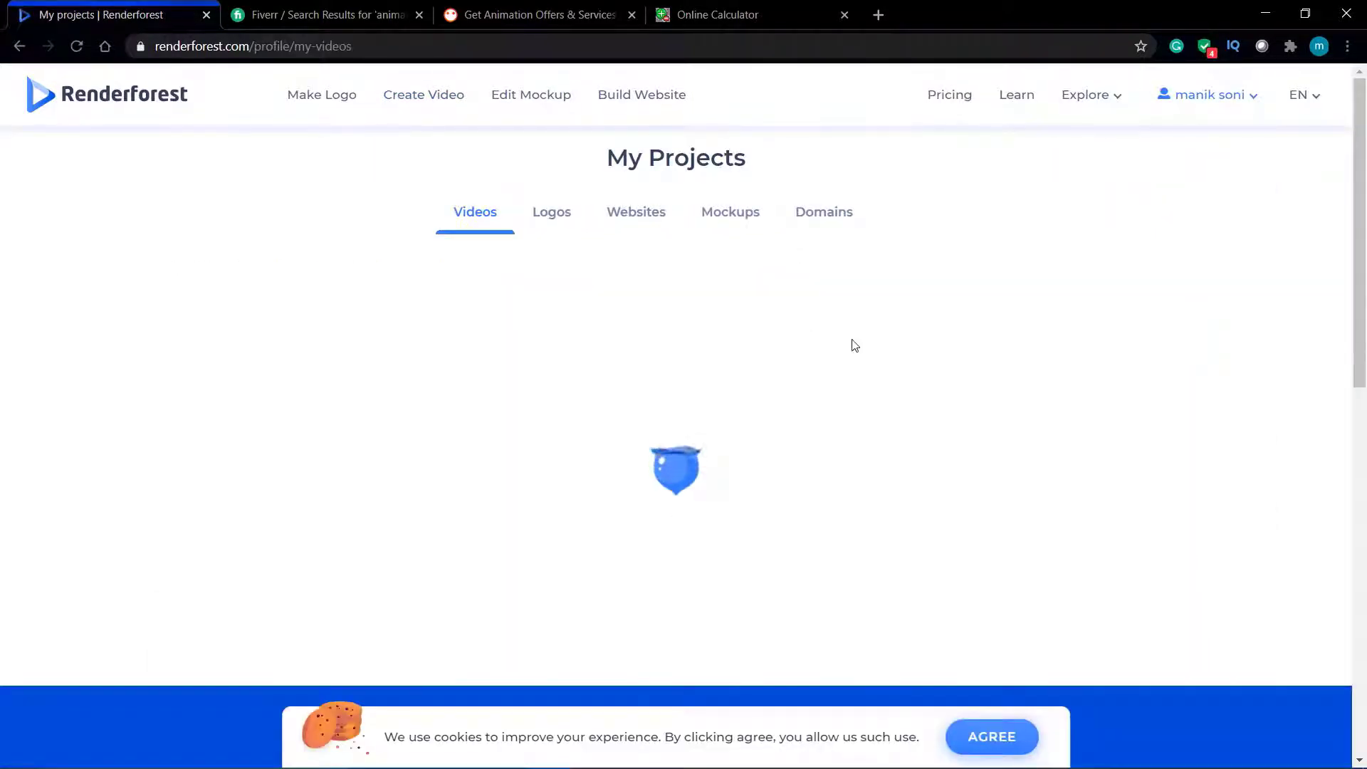
scroll(527, 369, "down", 1)
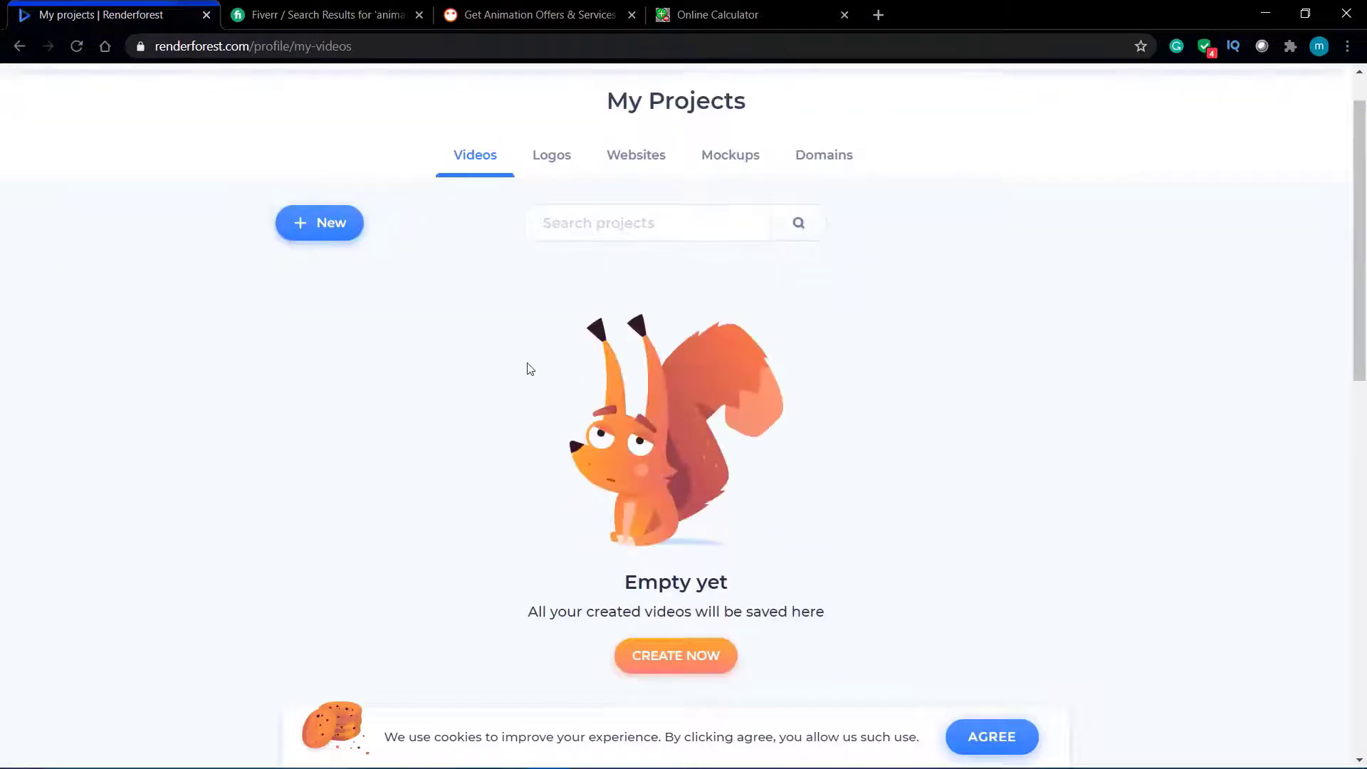
scroll(530, 369, "up", 1)
left_click(319, 263)
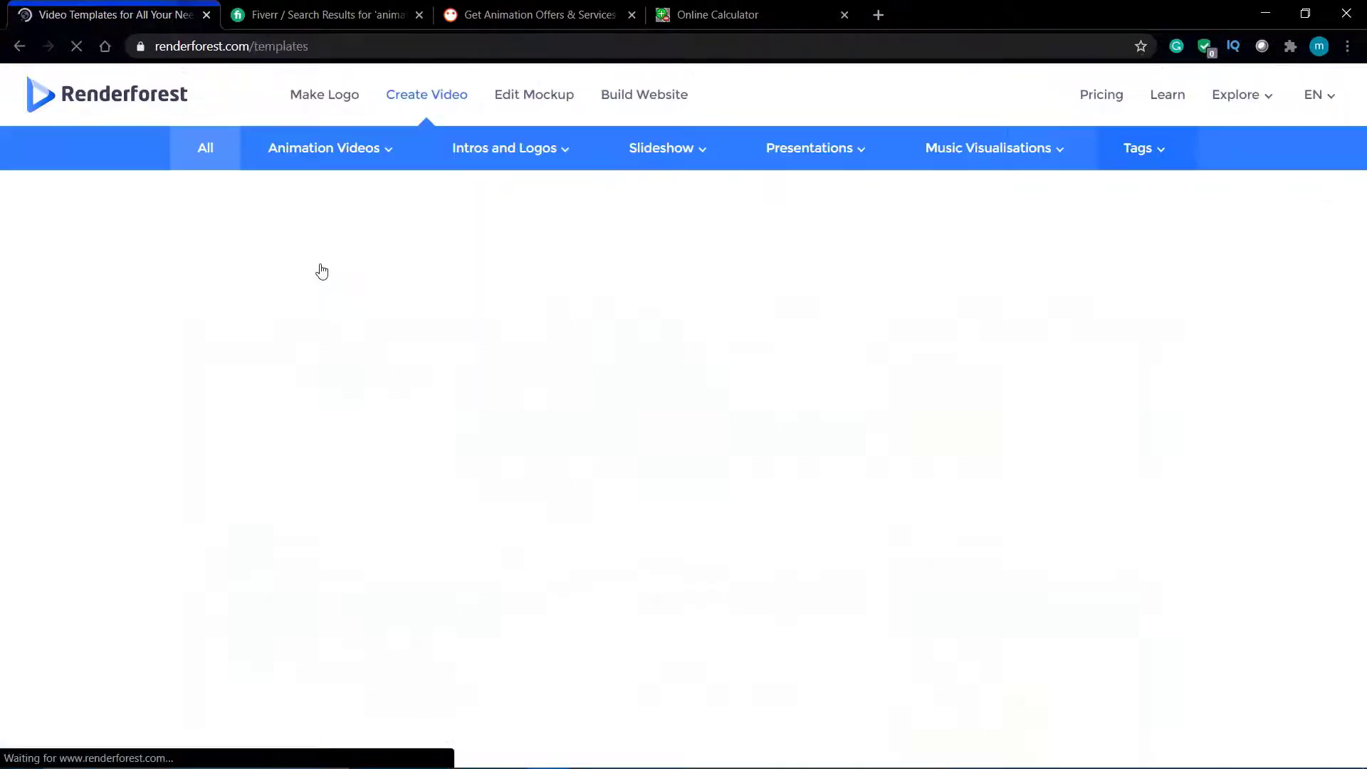
Open the 3D Explainer Video Toolkit template from the video templates list.
scroll(630, 333, "down", 2)
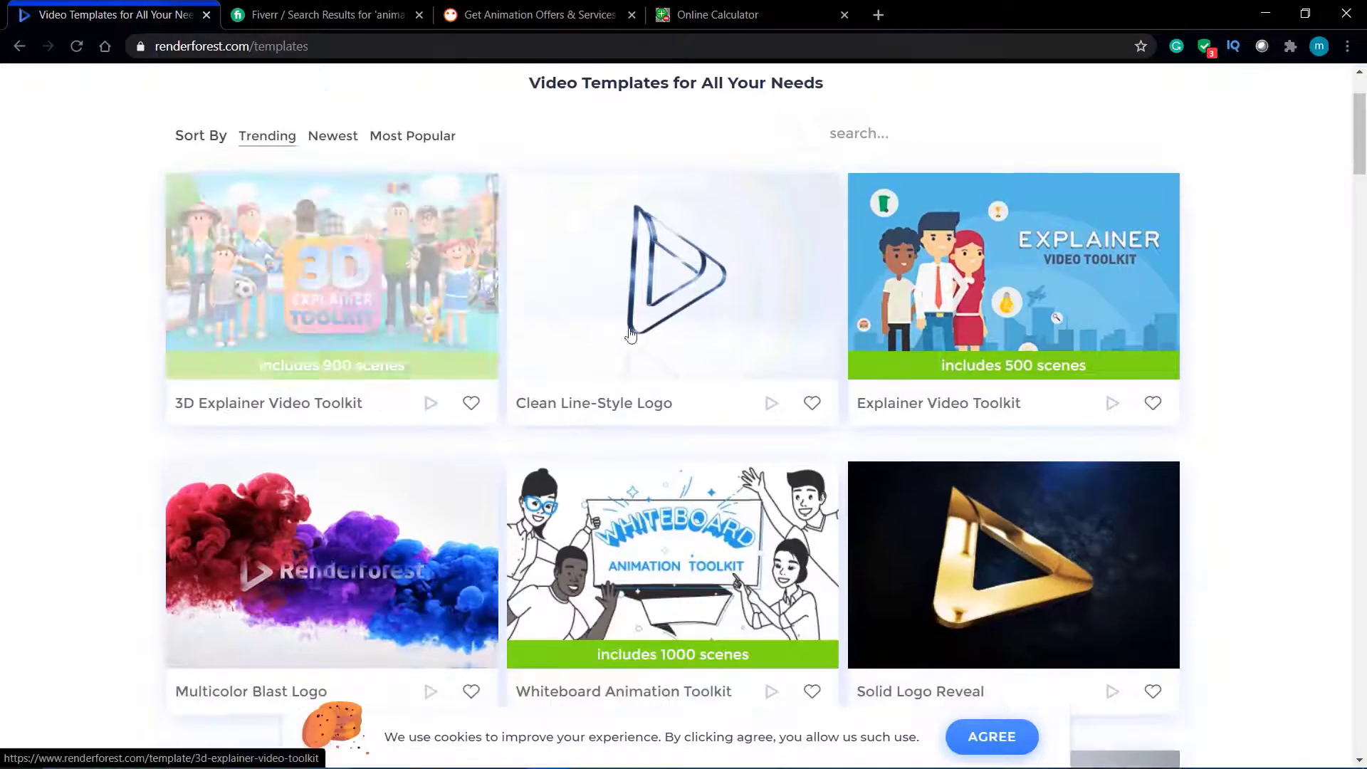
left_click(323, 281)
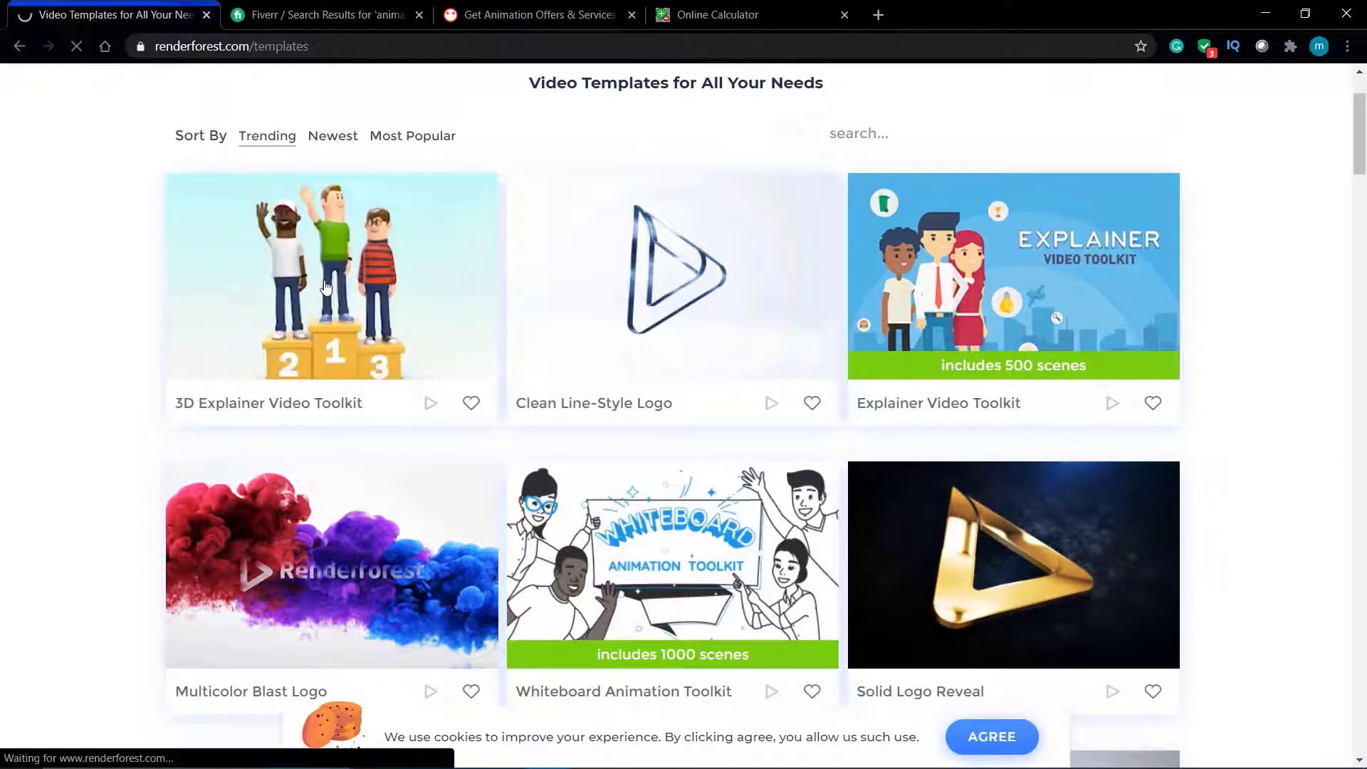
scroll(387, 400, "down", 3)
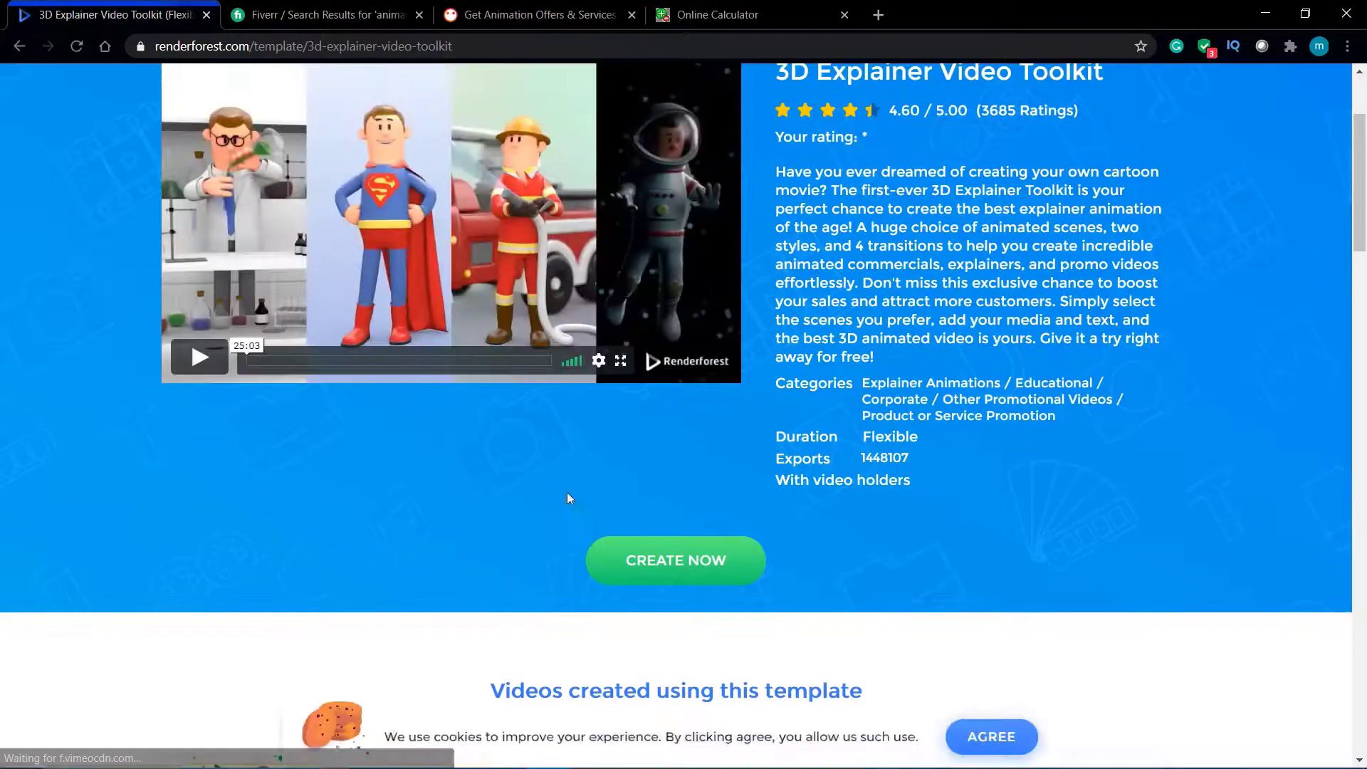
scroll(705, 559, "up", 5)
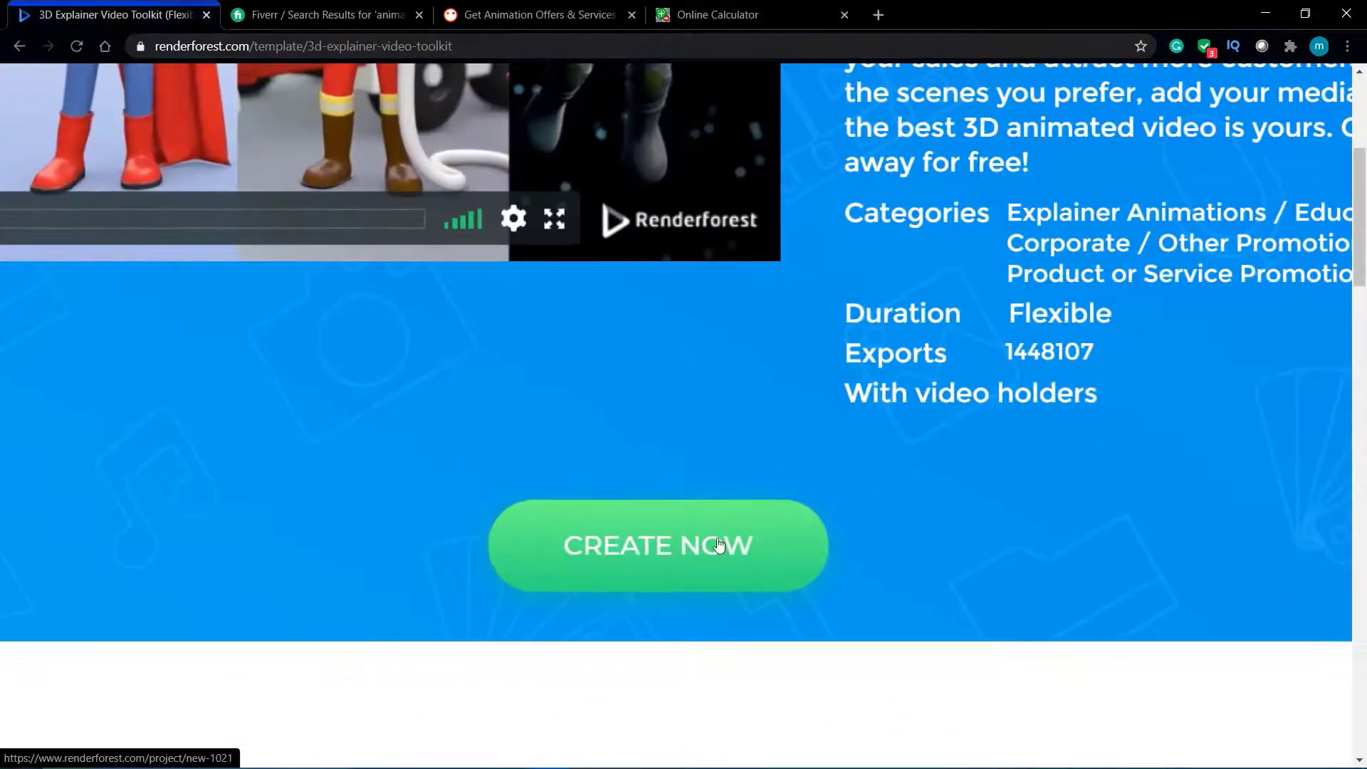
Create a new video from the template, declining the walkthrough and using the Add scene option.
left_click(718, 544)
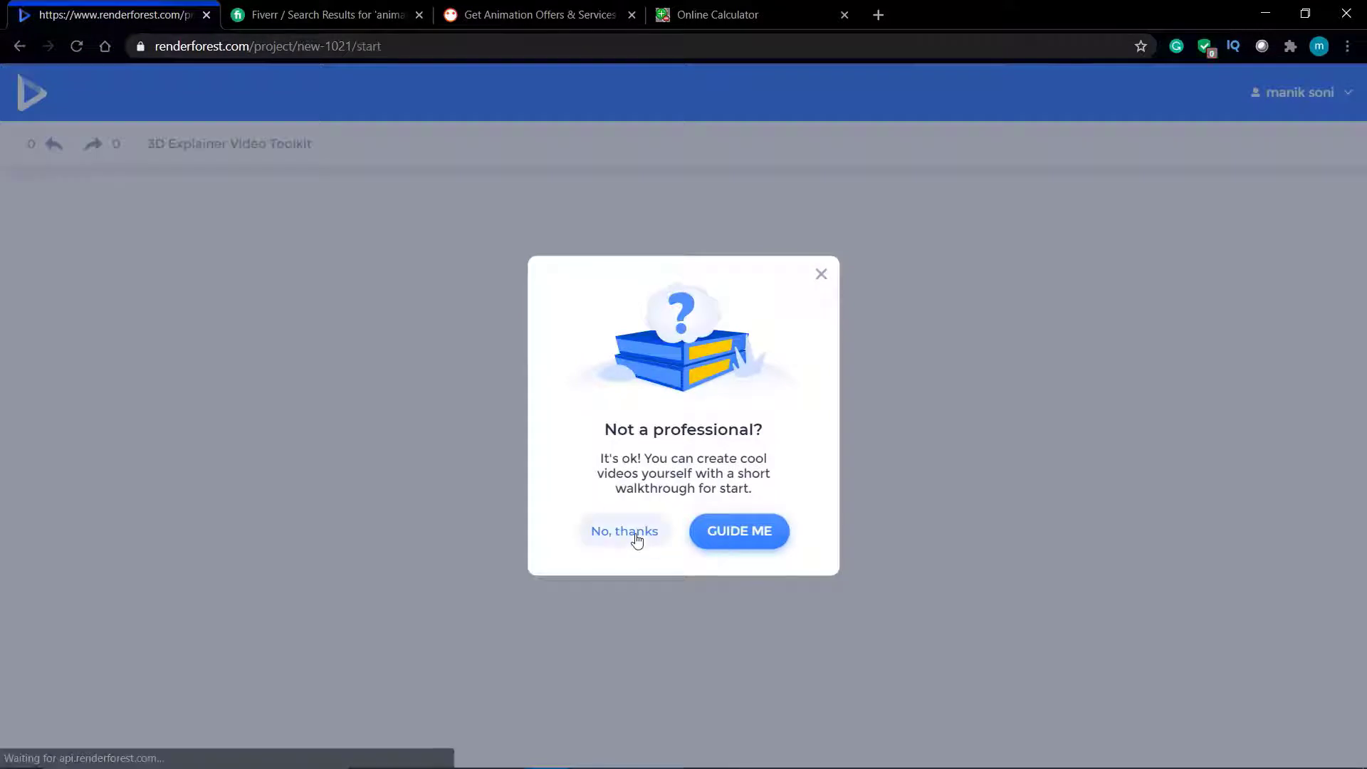
left_click(631, 531)
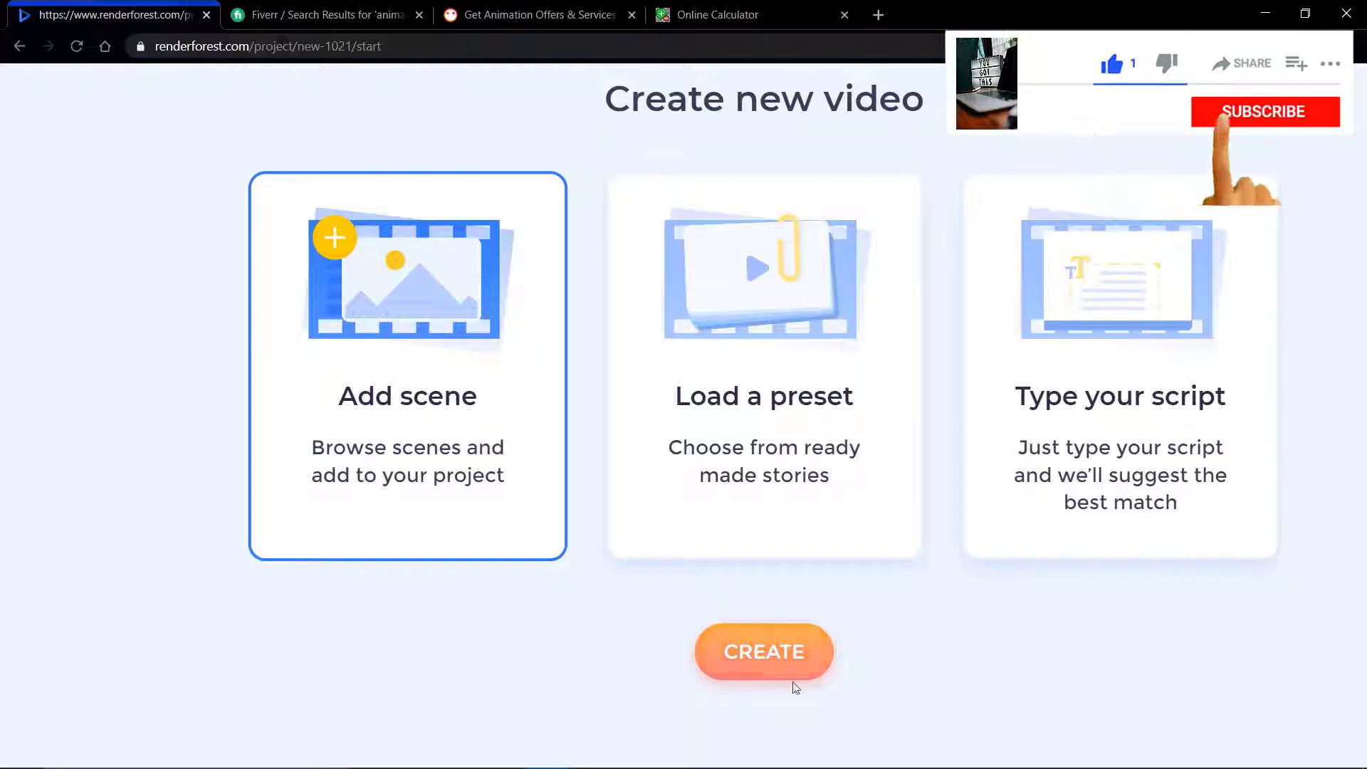
left_click(761, 670)
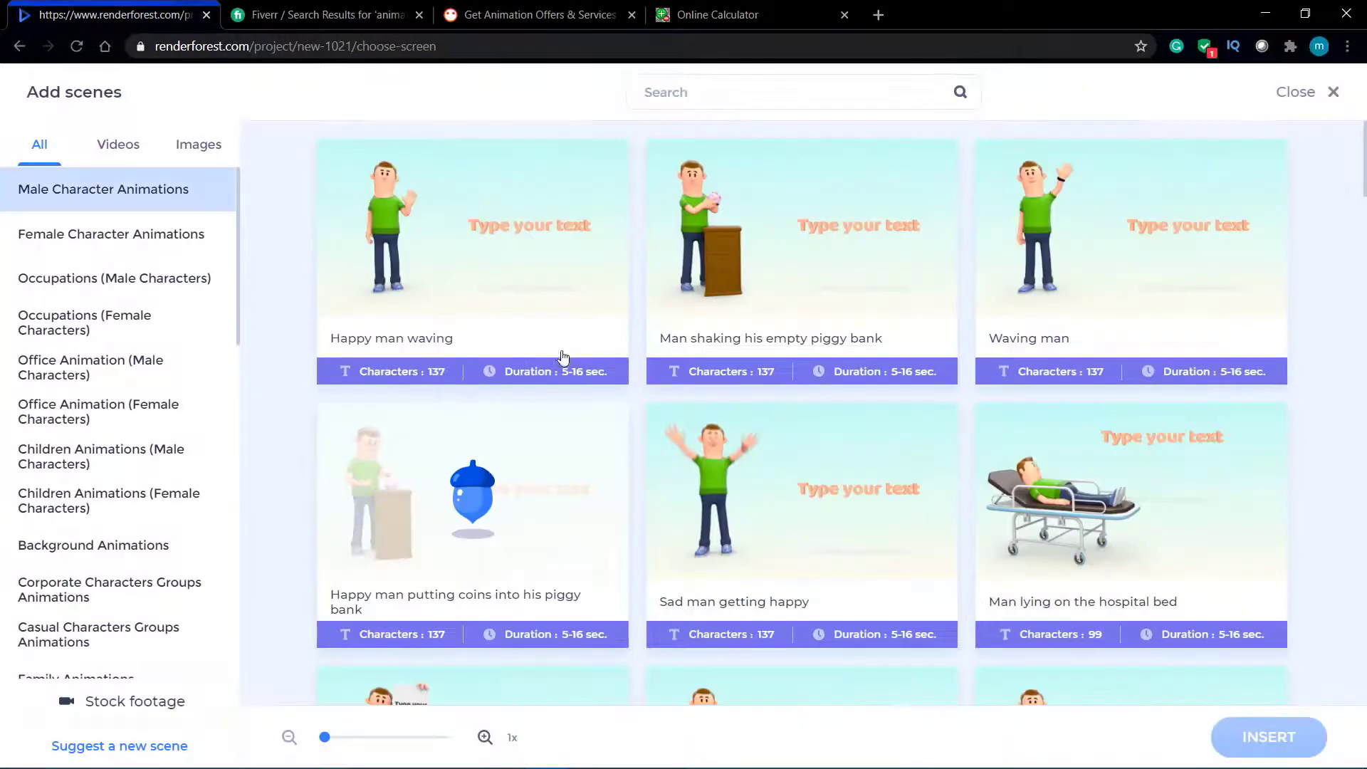
Insert the "Happy man waving" scene from Male Character Animations into the project.
scroll(54, 278, "down", 5)
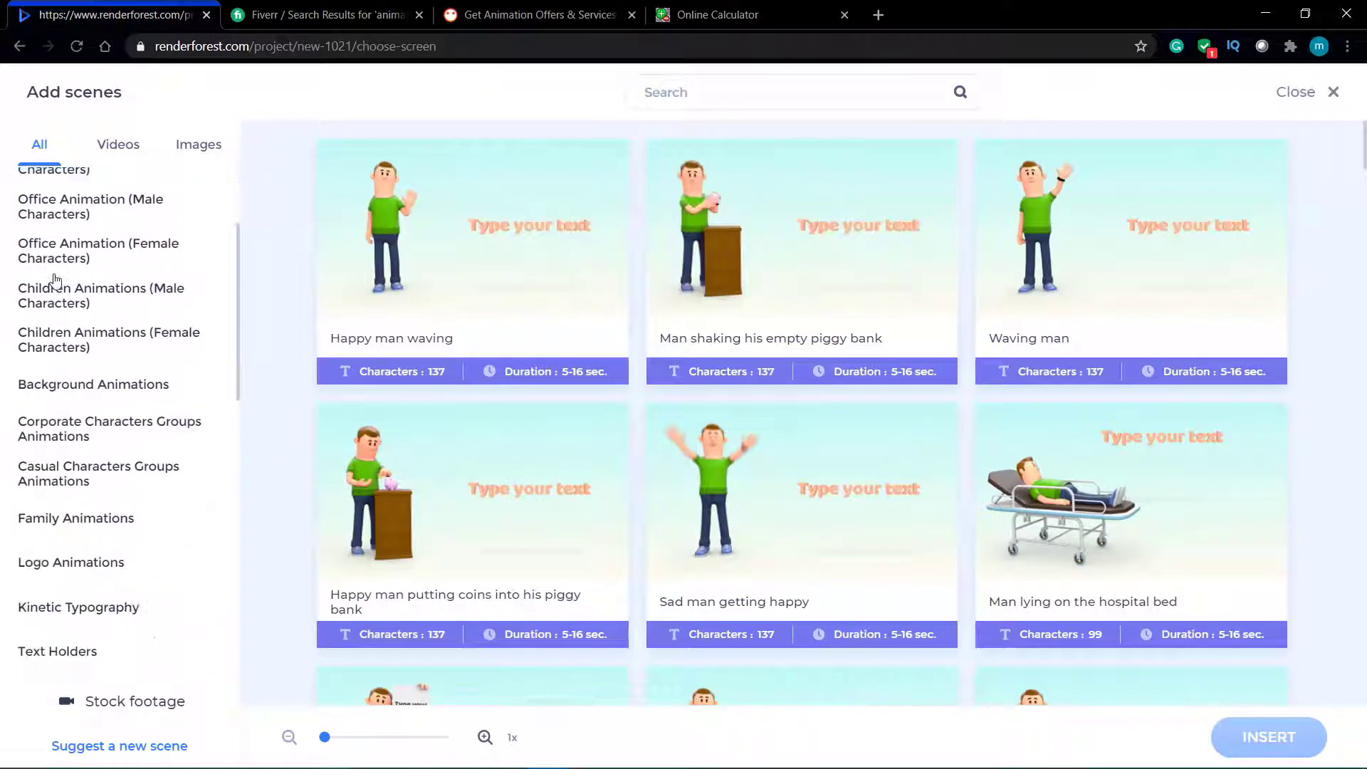
scroll(57, 279, "down", 2)
scroll(58, 281, "up", 7)
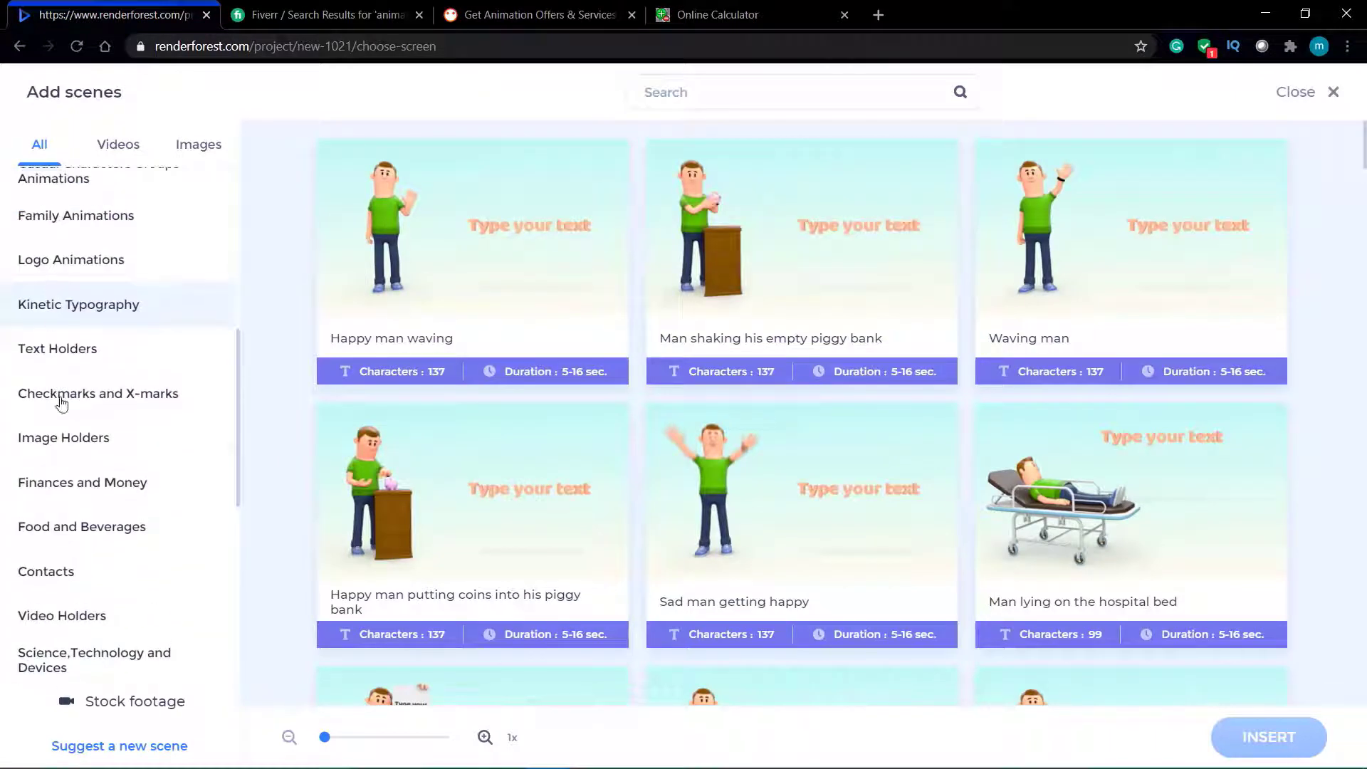
left_click(466, 234)
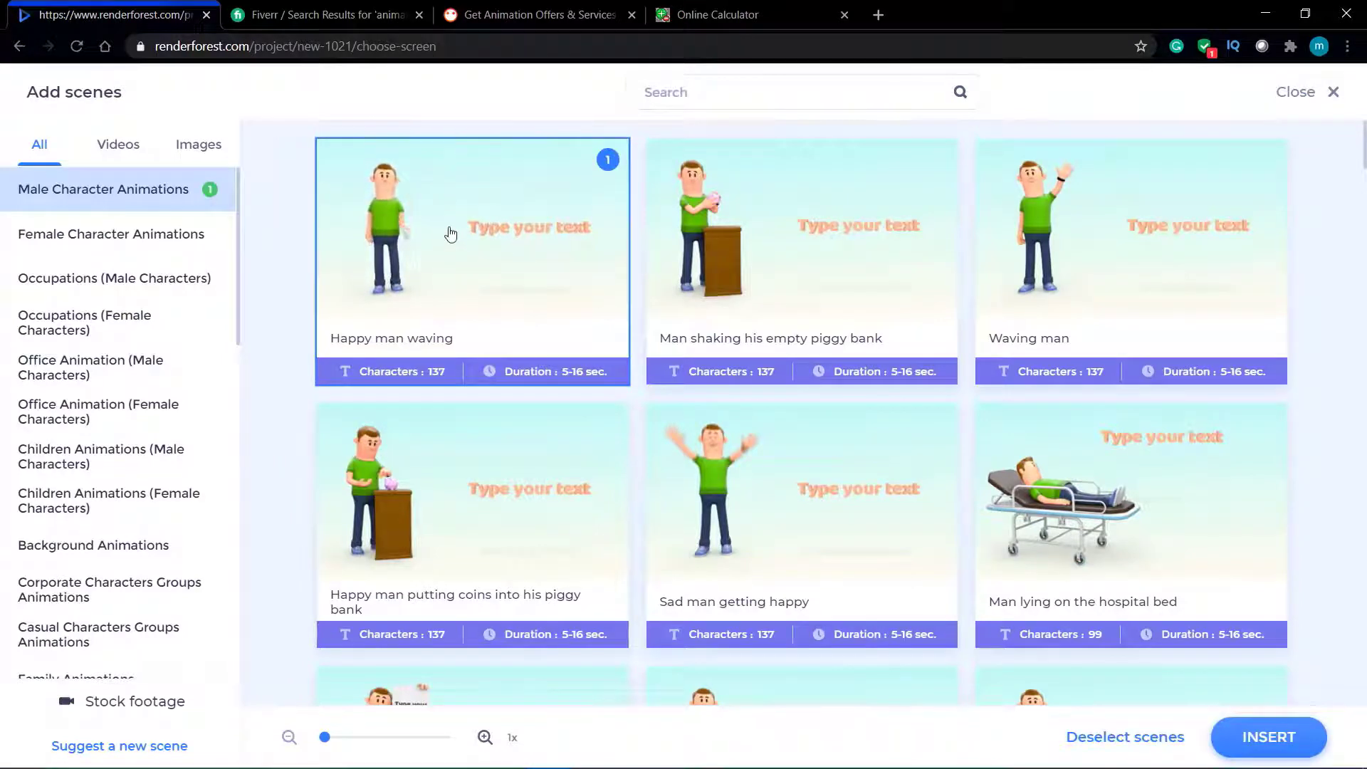
scroll(804, 511, "down", 3)
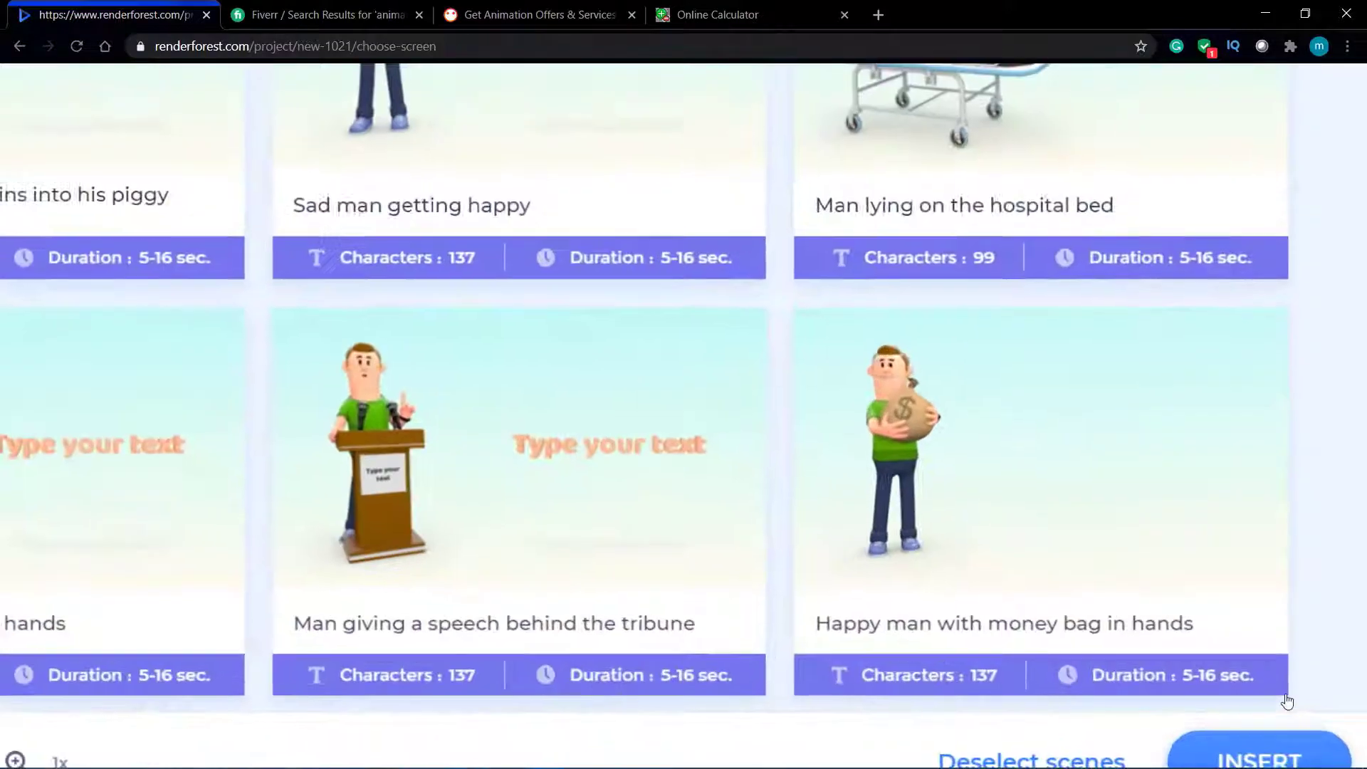
scroll(1287, 701, "up", 2)
scroll(1273, 701, "down", 4)
scroll(1343, 677, "down", 3)
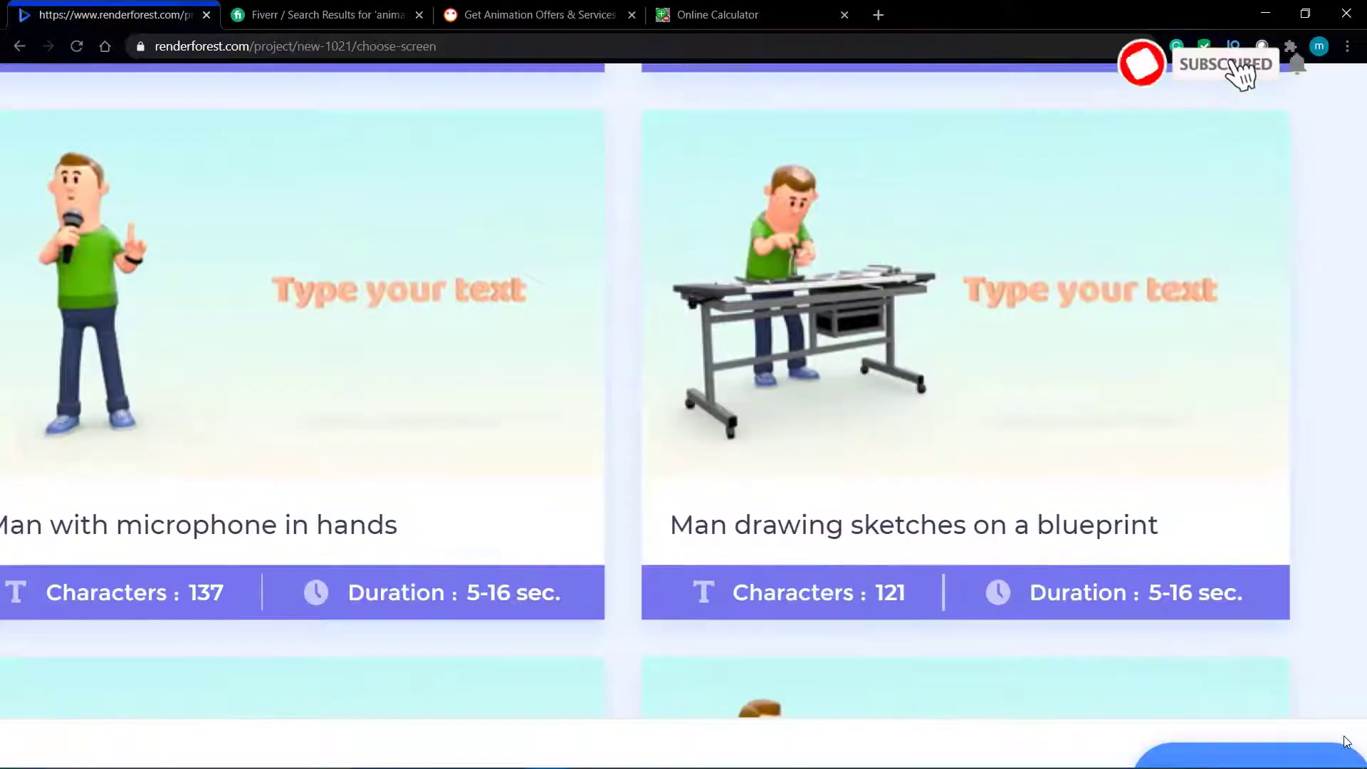
left_click(1234, 712)
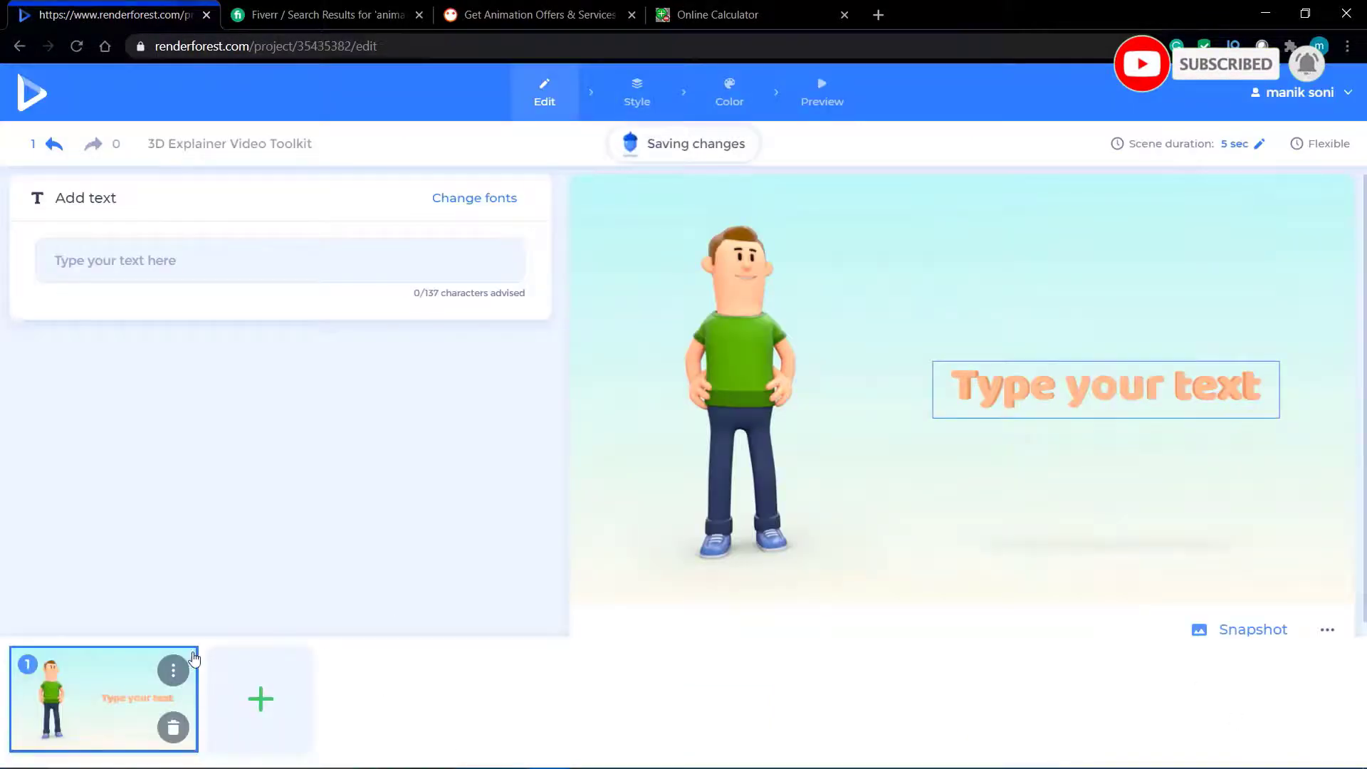
Set the waving man scene's text to "Hello" and save it.
mouse_move(150, 724)
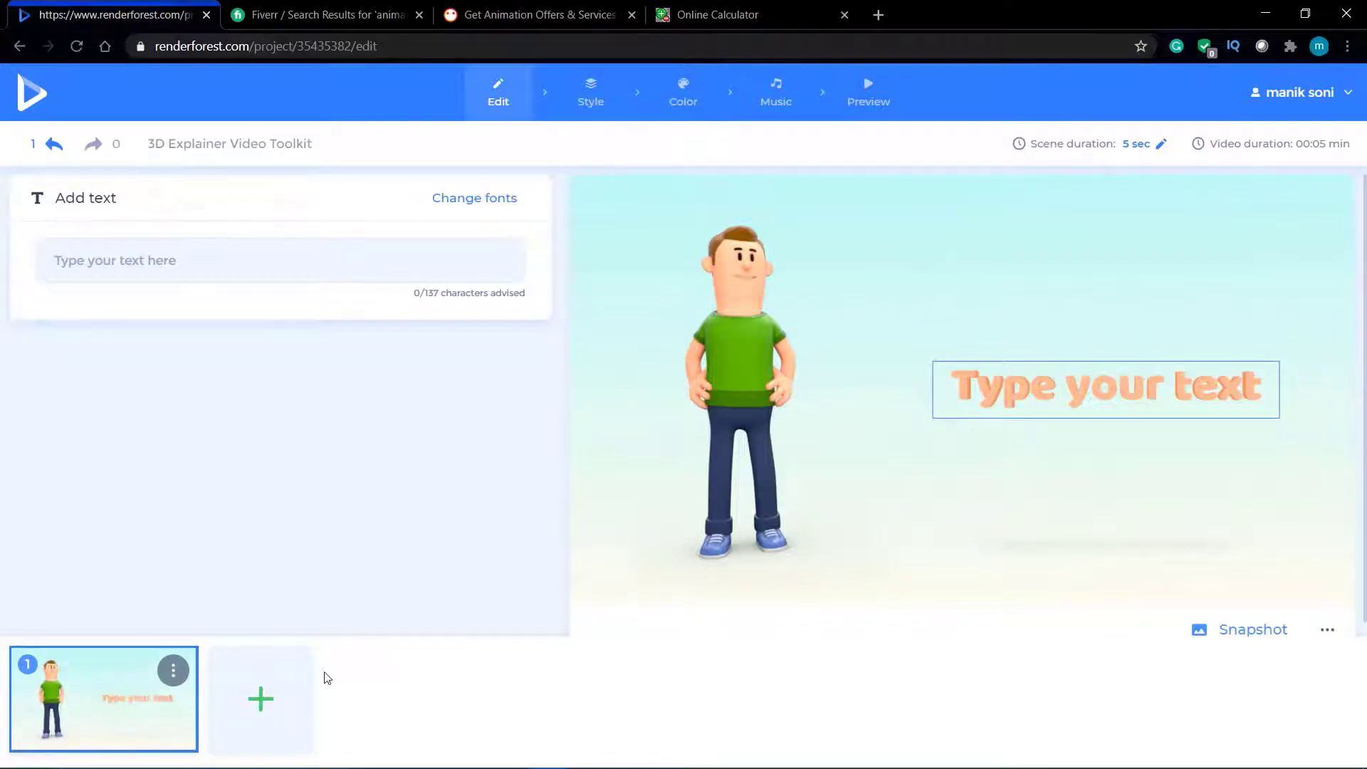
scroll(324, 677, "up", 5)
scroll(327, 677, "left", 5)
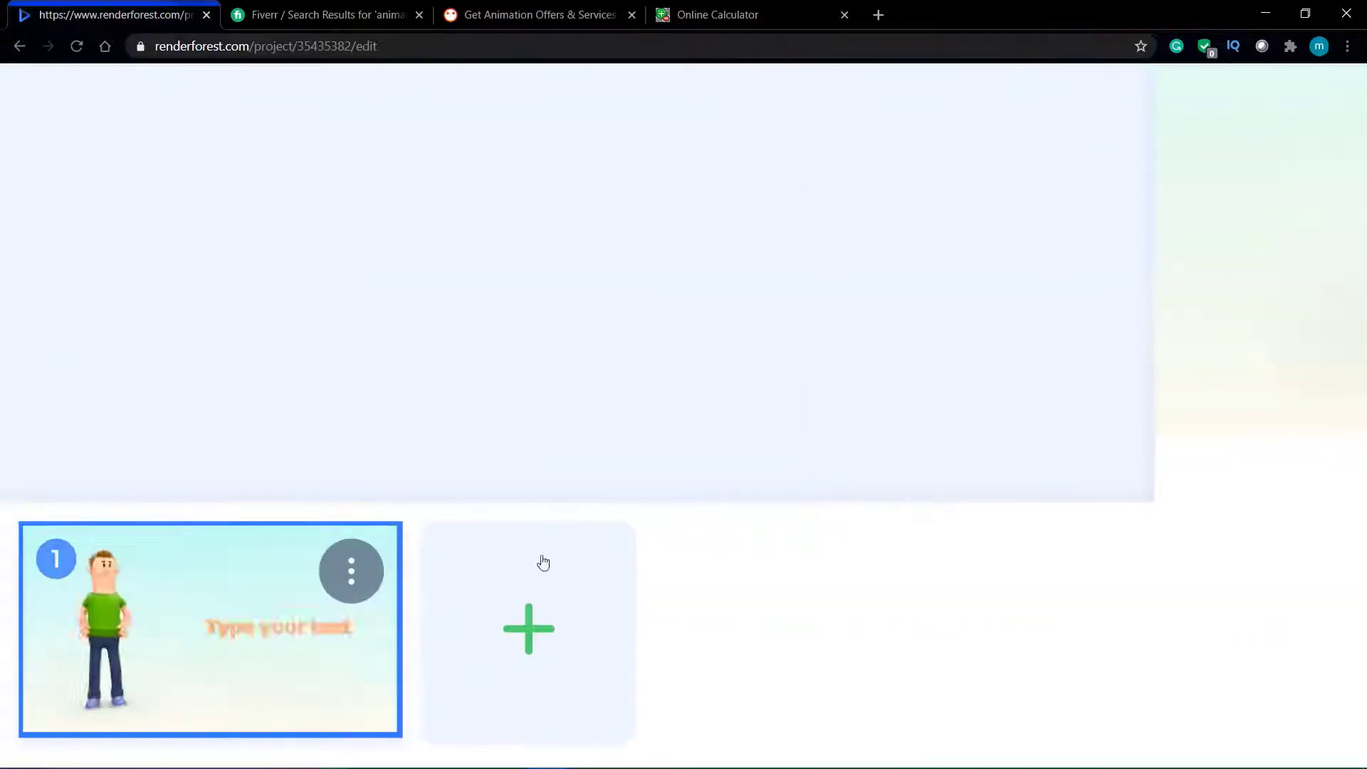
scroll(574, 677, "down", 5)
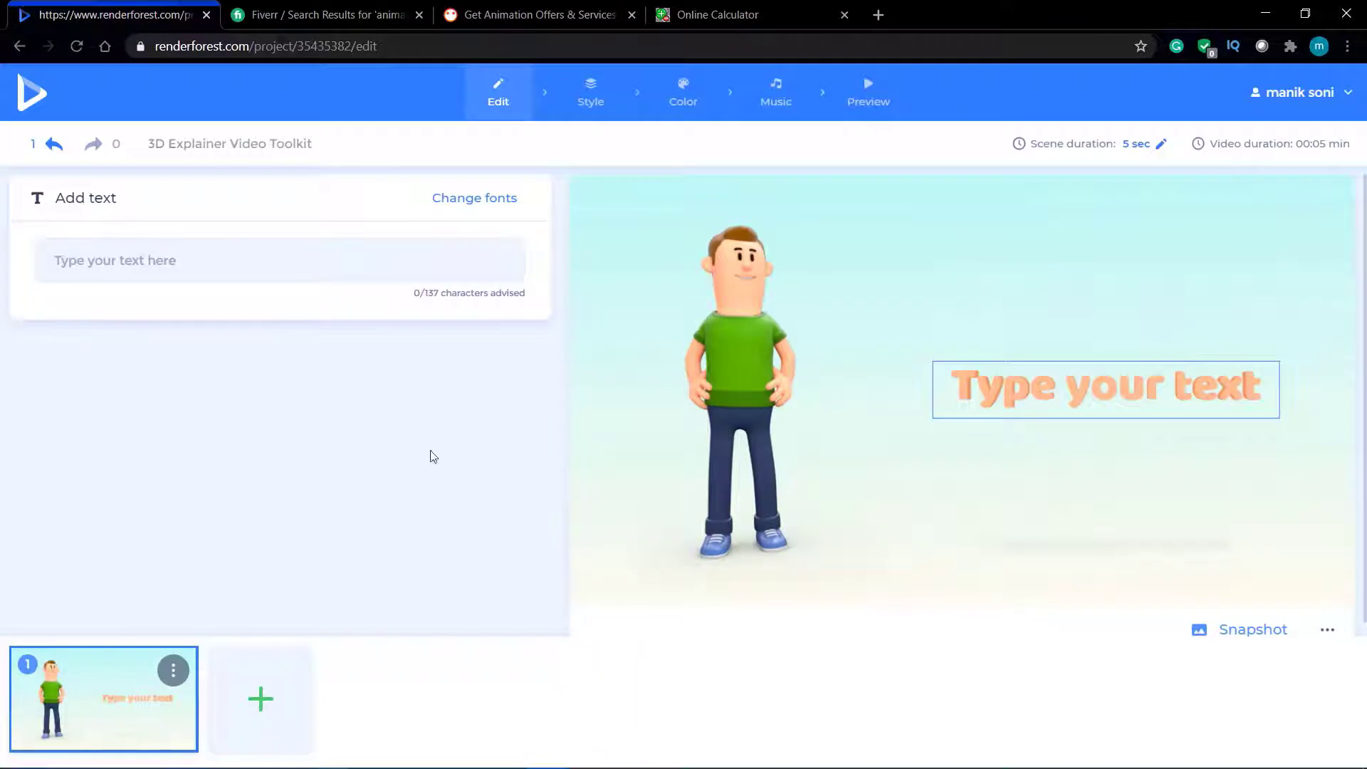
left_click(1051, 399)
left_click(707, 377)
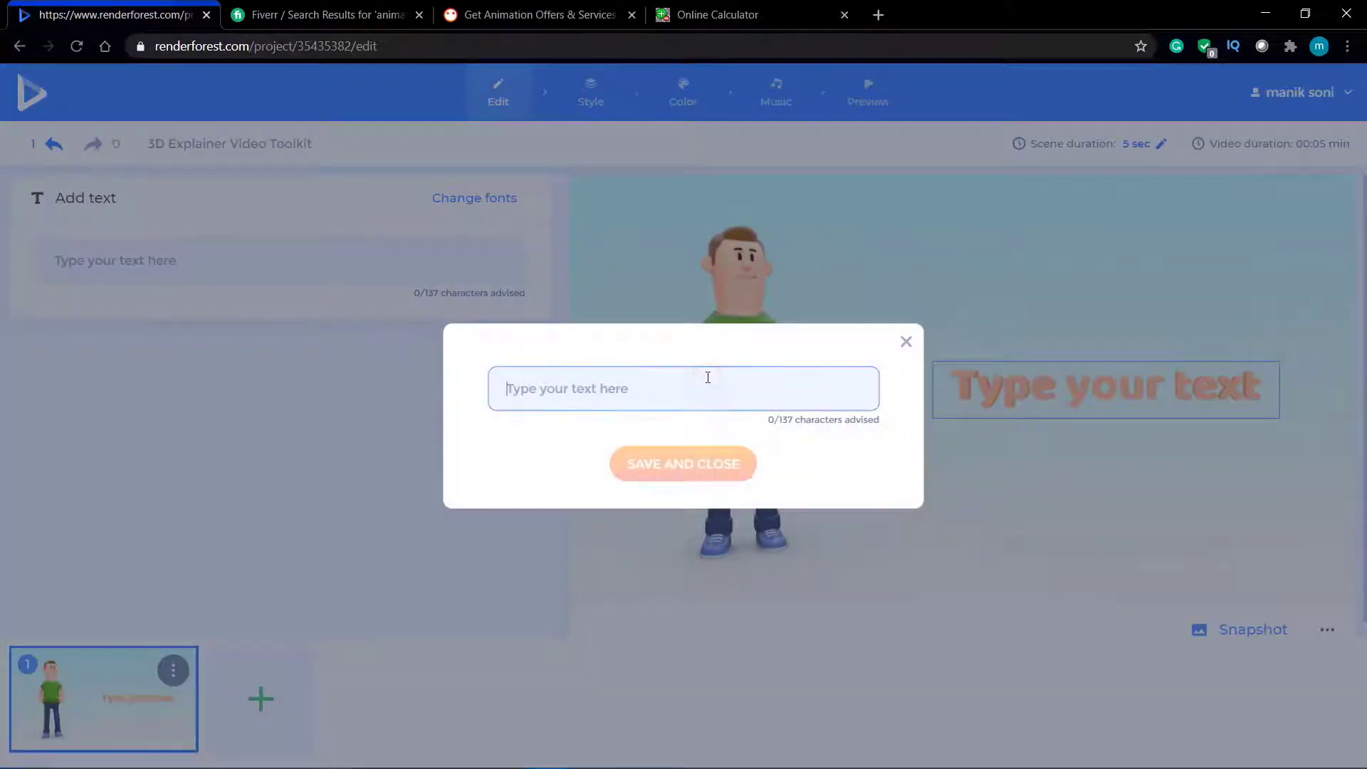
type("Hello")
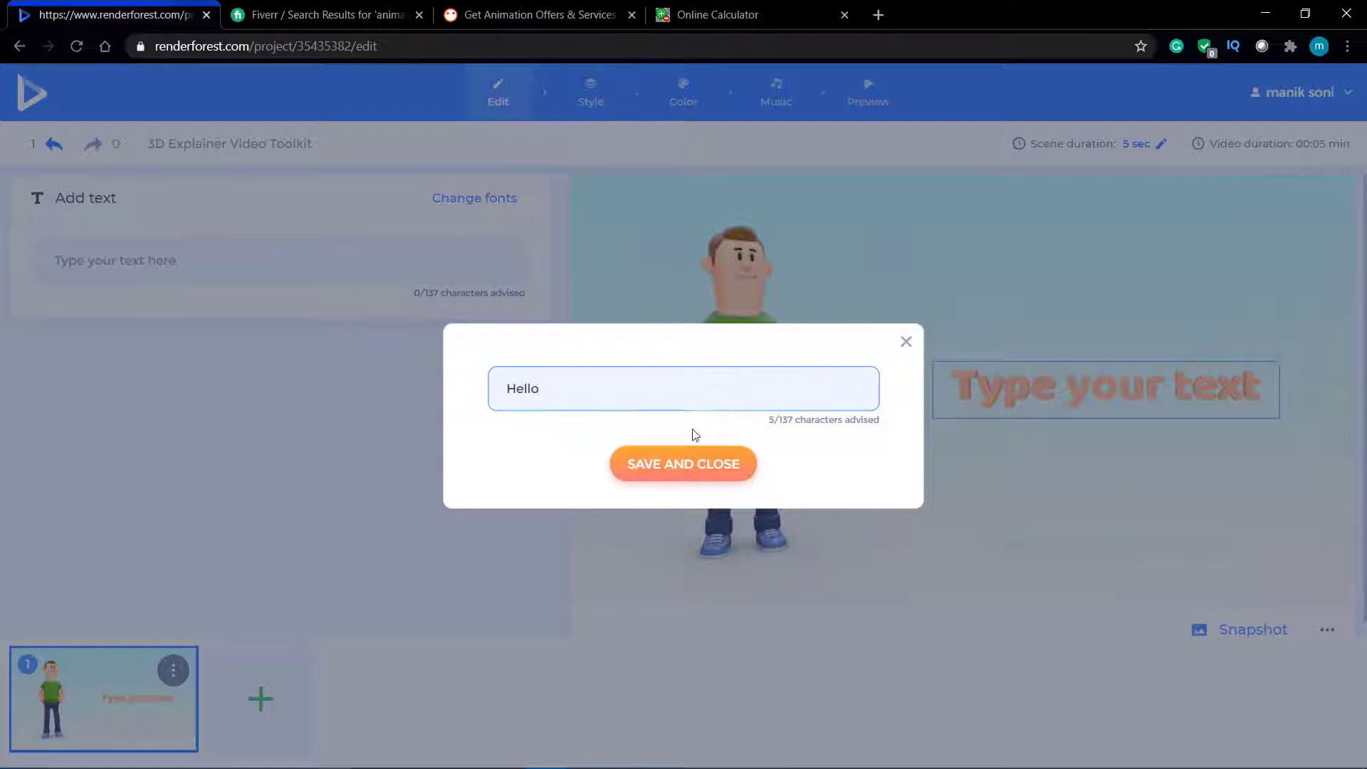
left_click(690, 464)
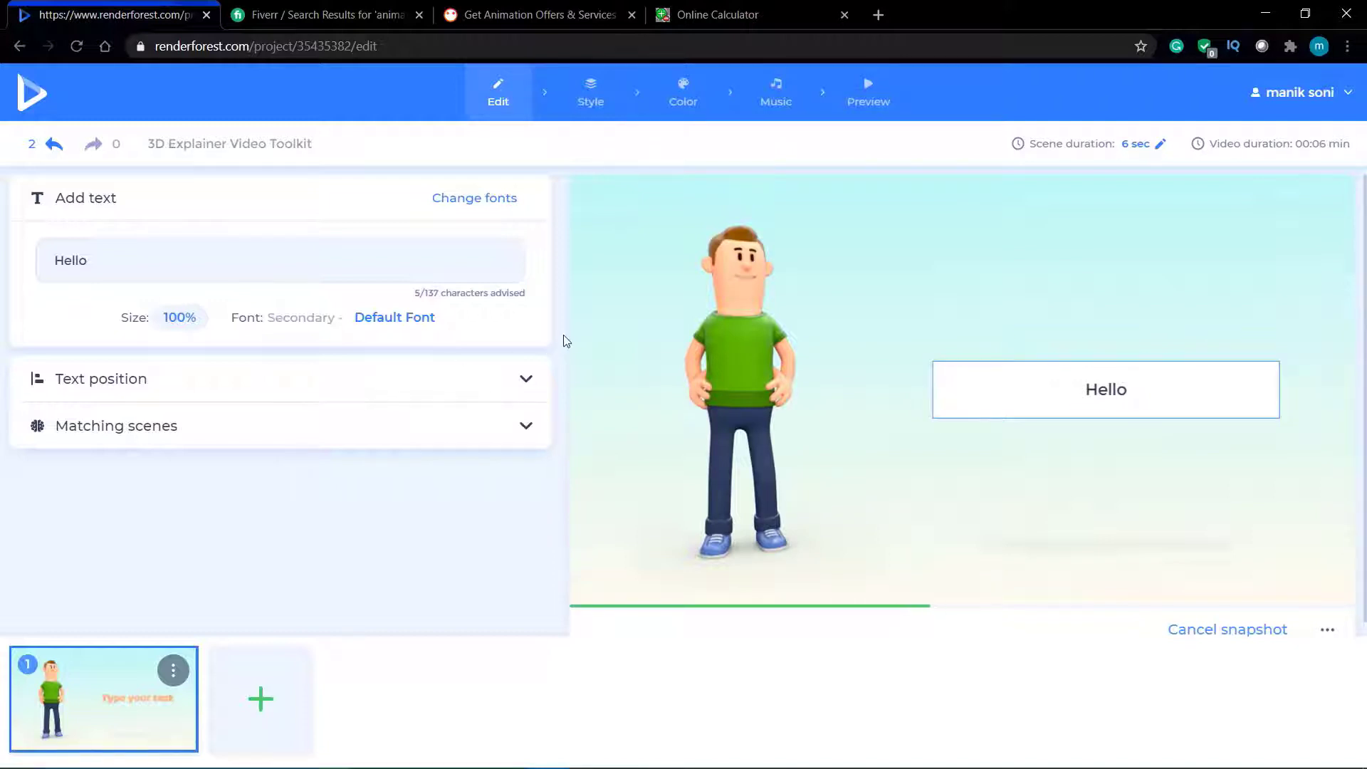
Add the "Man lying on the hospital bed" scene from Male Character Animations as the second scene.
scroll(220, 716, "up", 5)
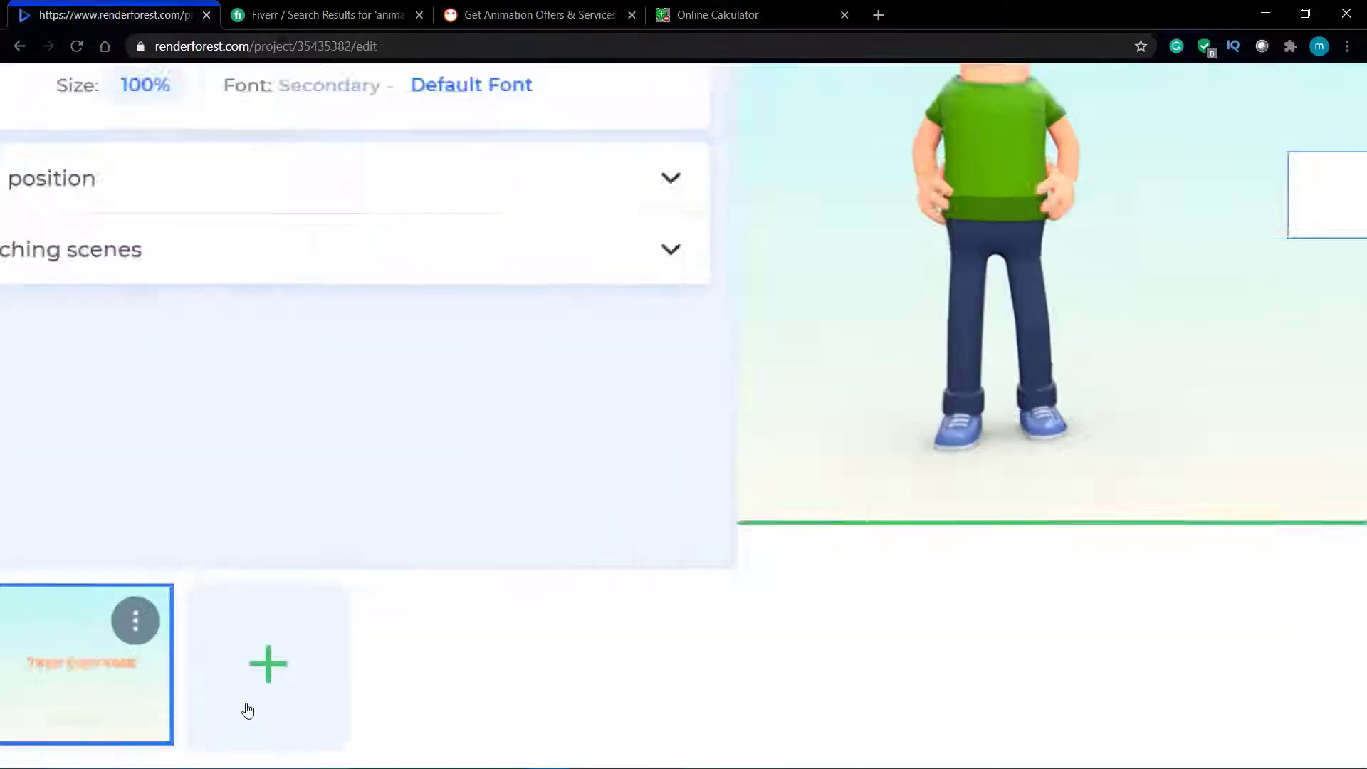
left_click(284, 617)
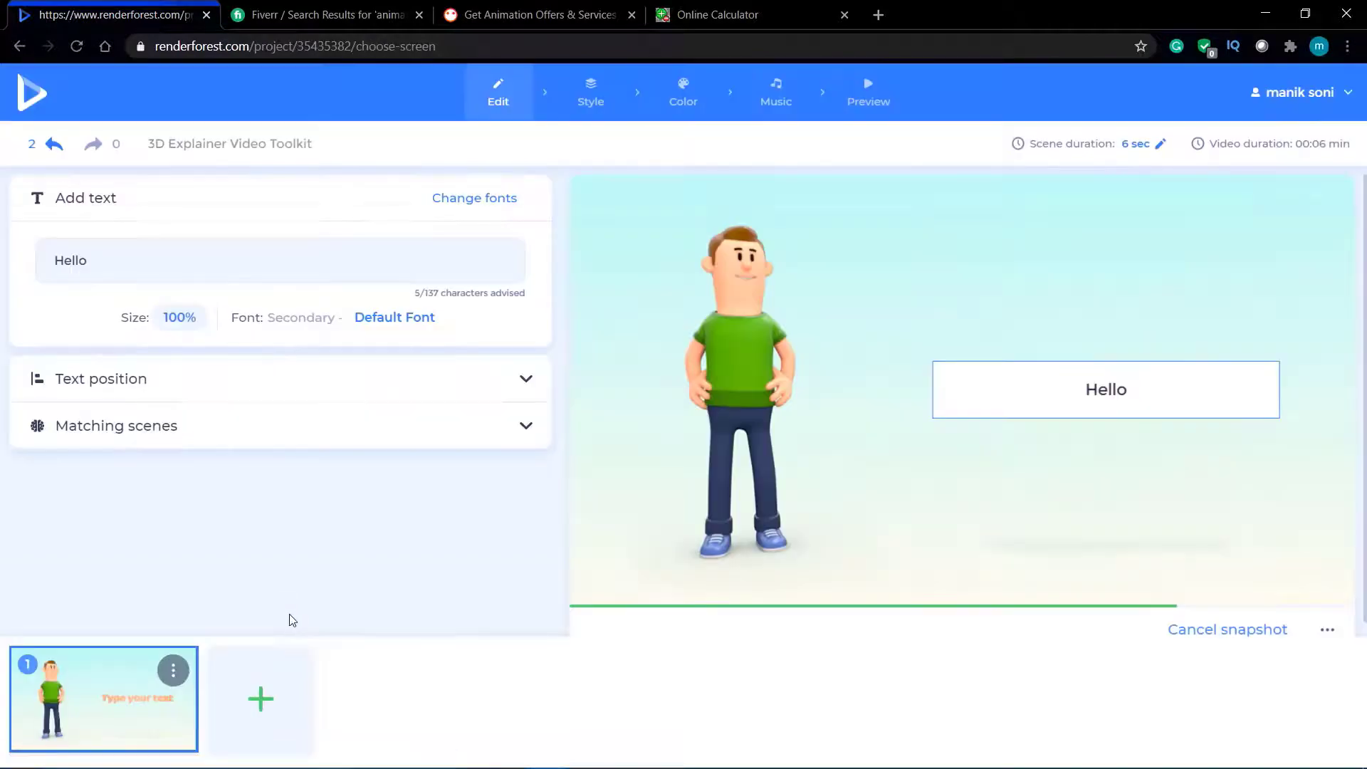
scroll(836, 188, "down", 5)
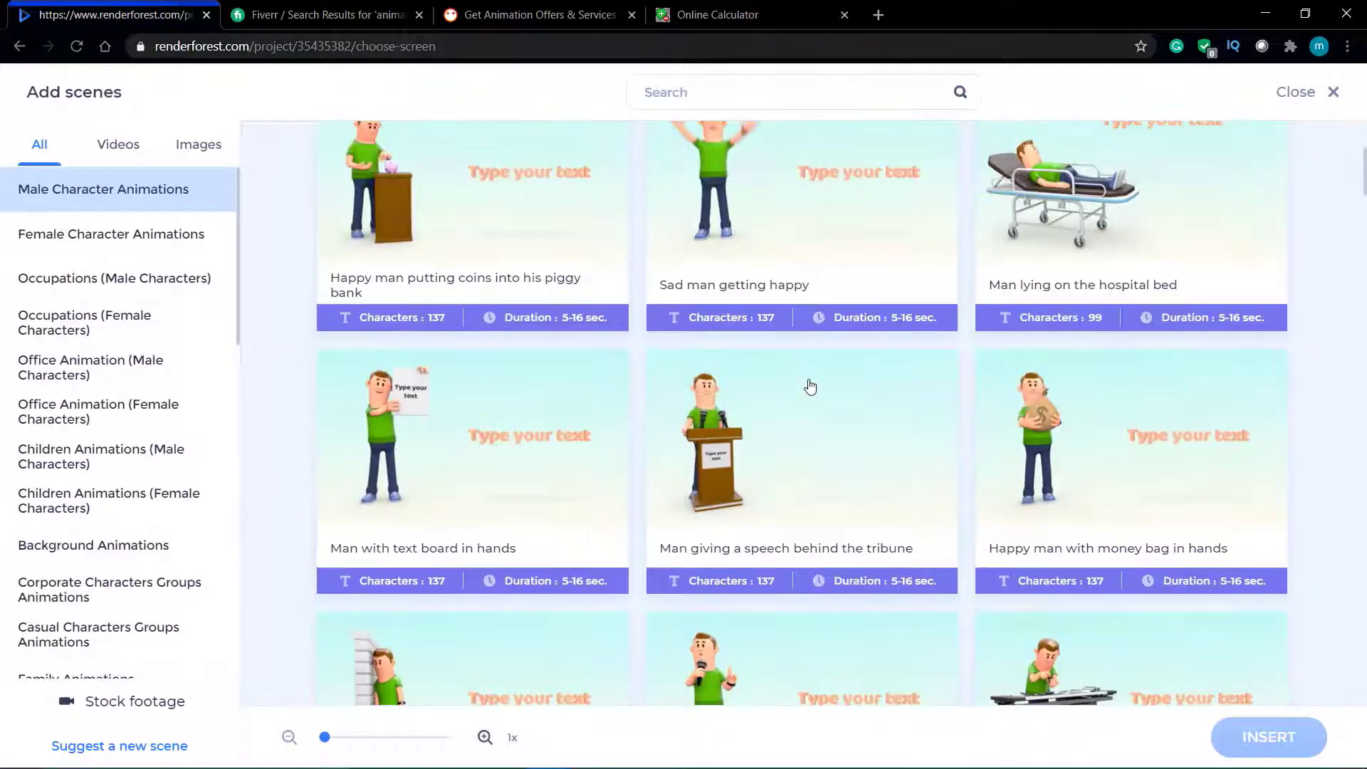
scroll(1124, 234, "up", 1)
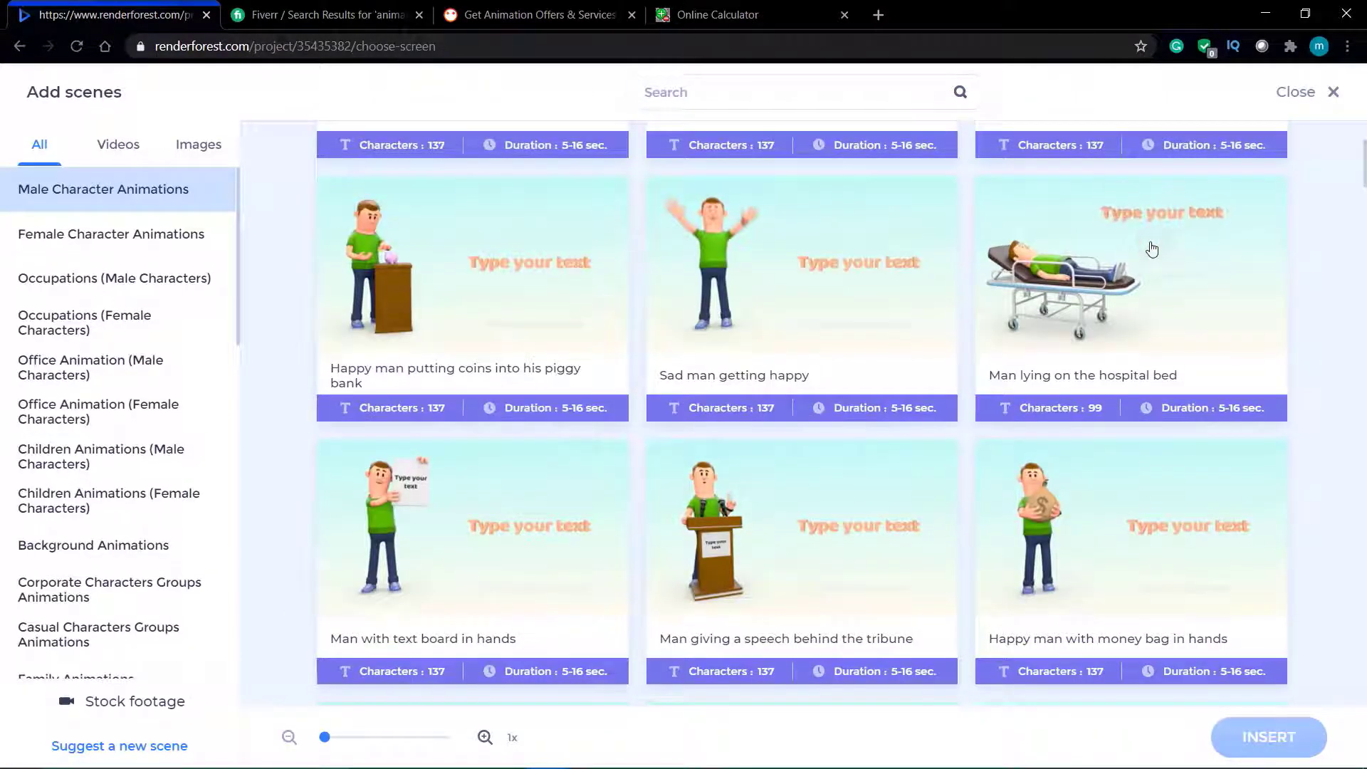
left_click(1152, 249)
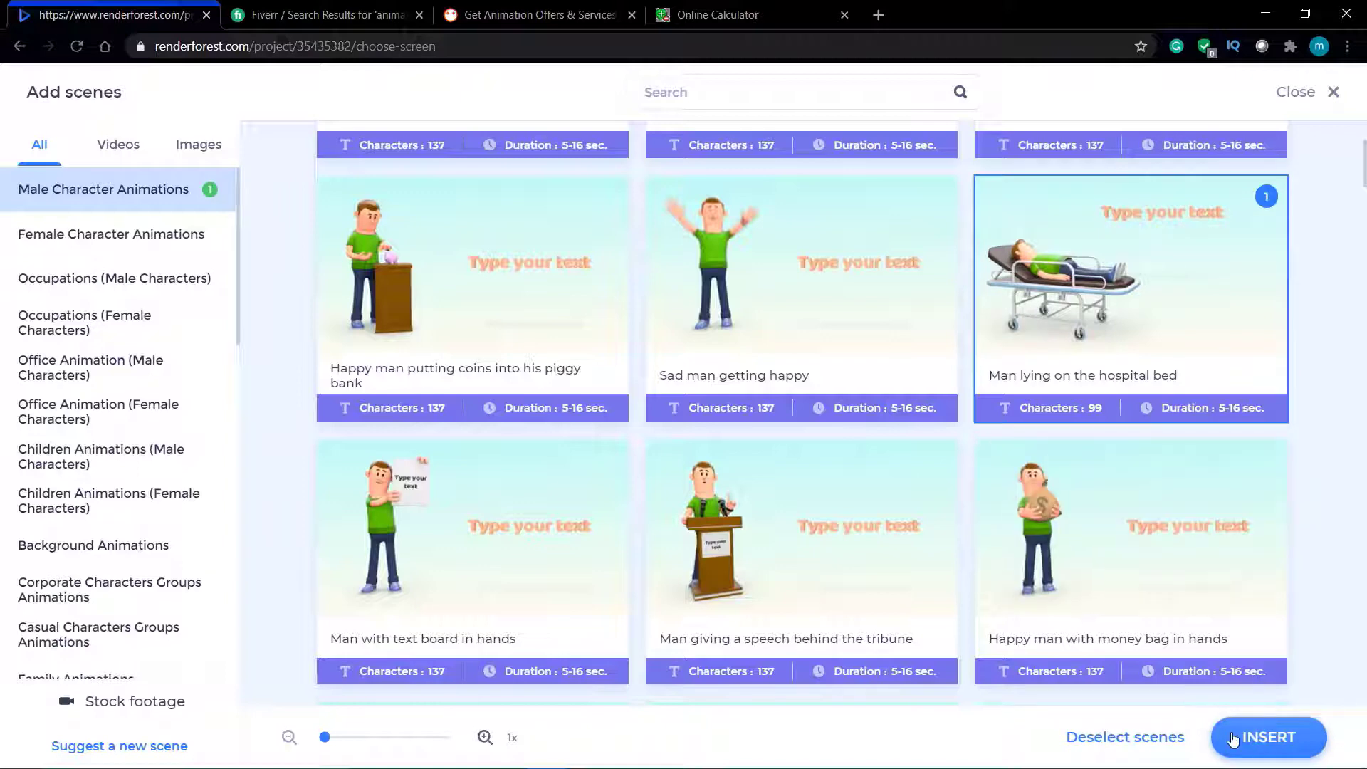
left_click(1257, 738)
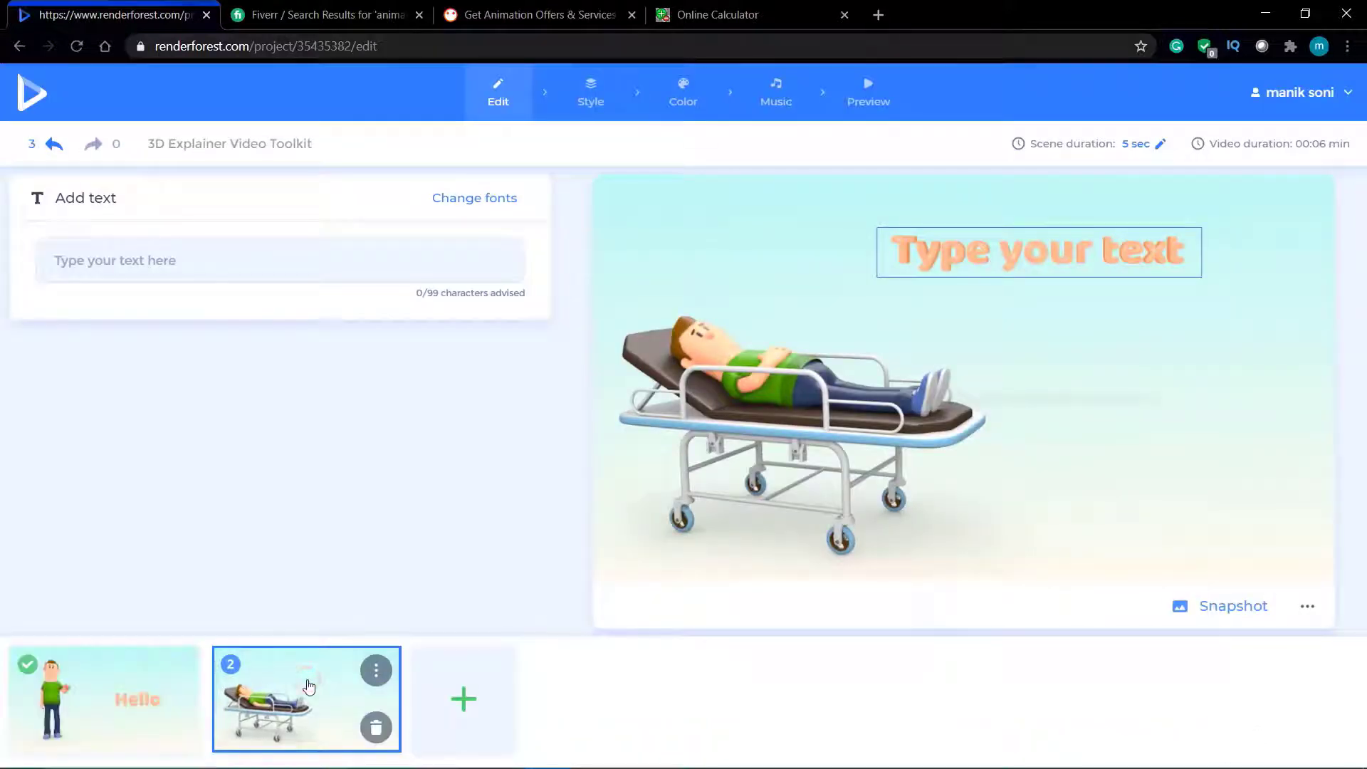
Set the hospital bed scene's text to "i am not feeling well" and save it.
left_click(1002, 260)
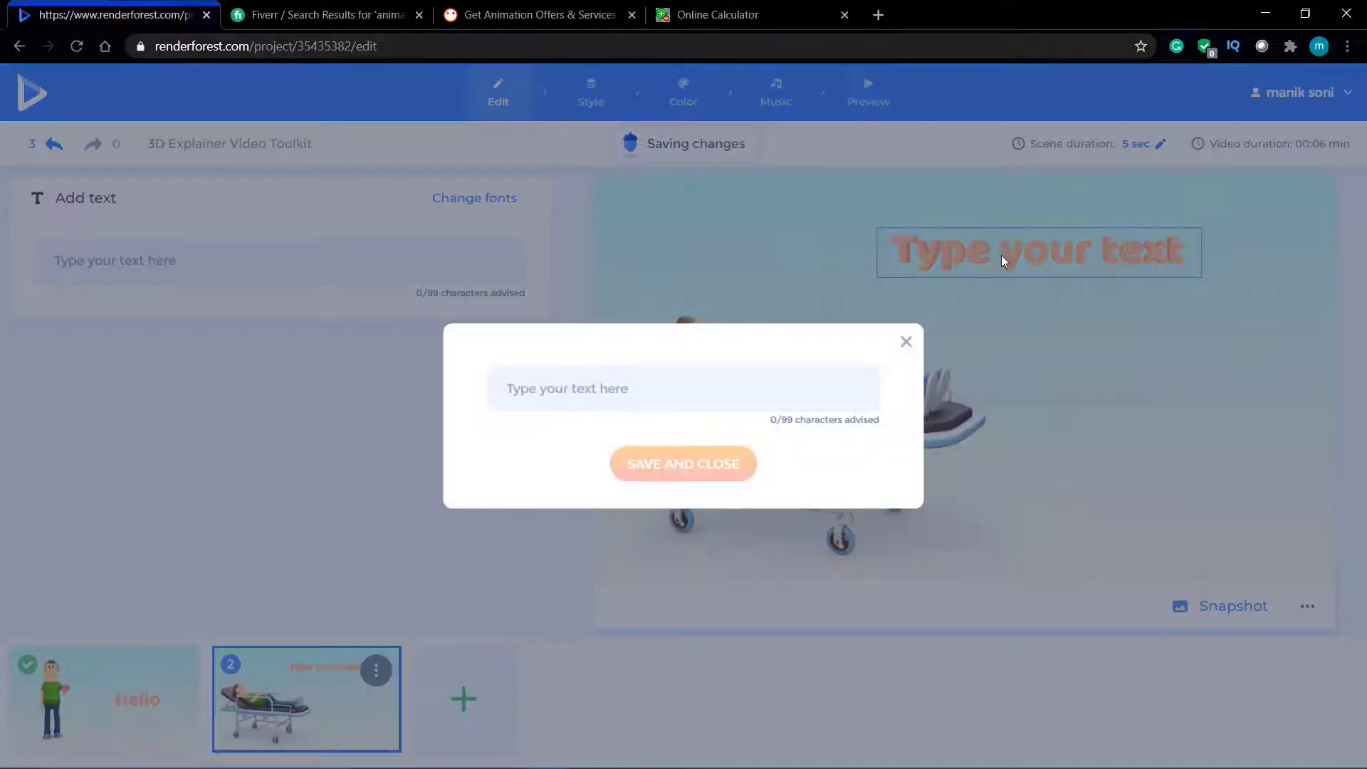
left_click(662, 393)
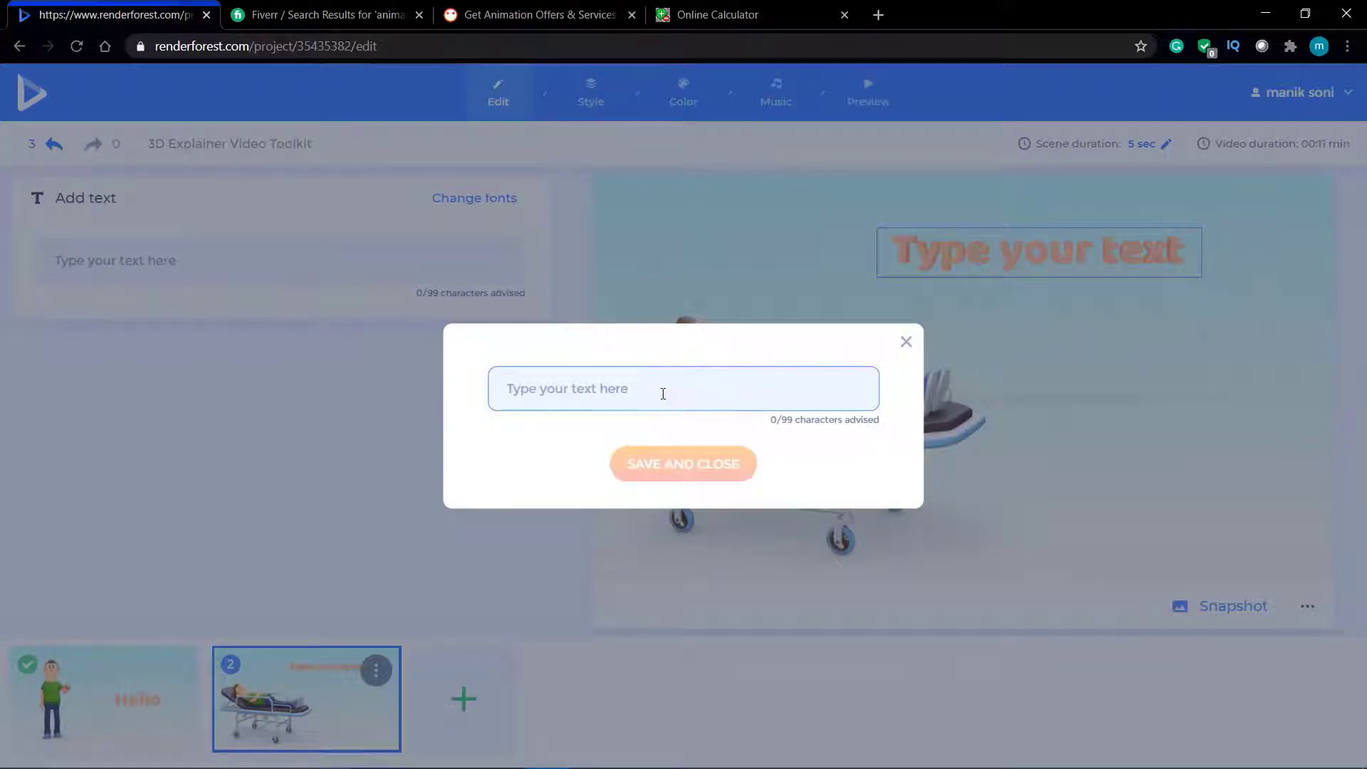
type("i am not feeling well")
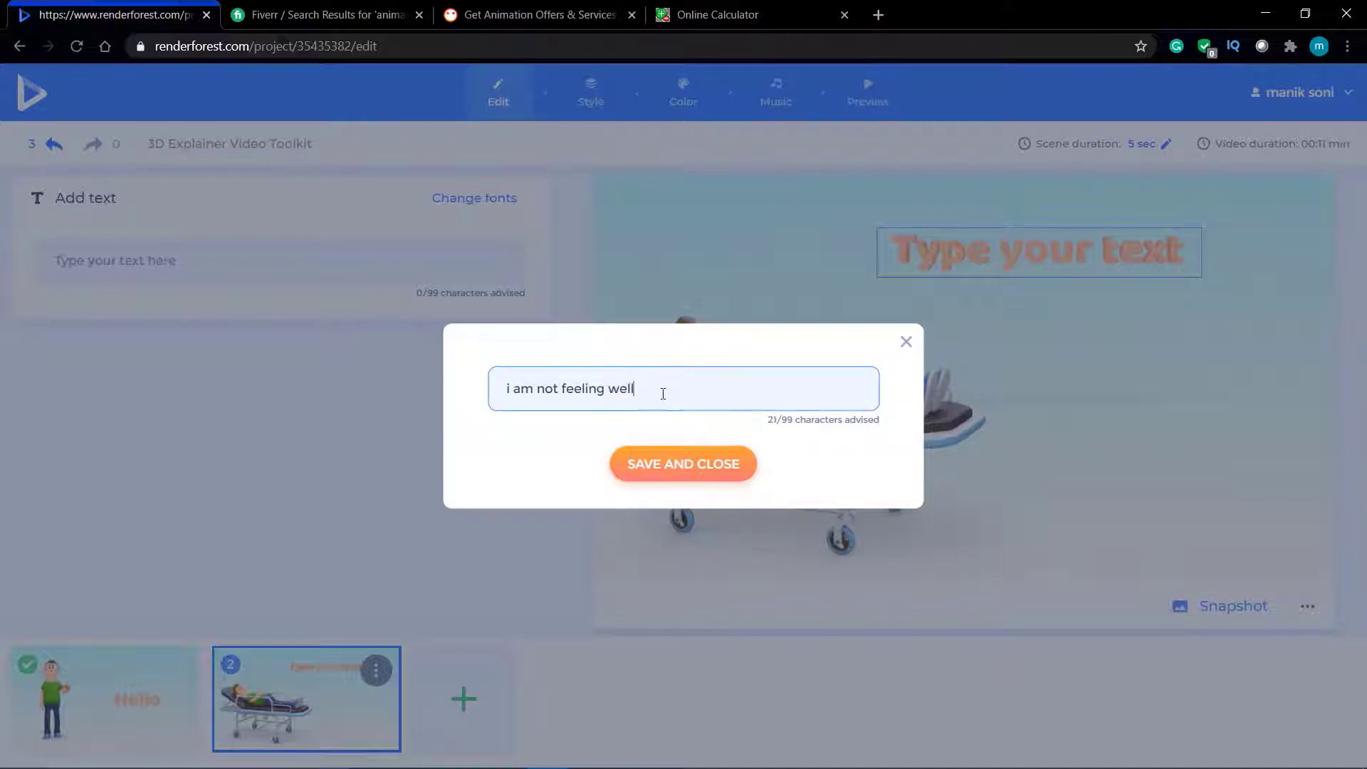
left_click(677, 467)
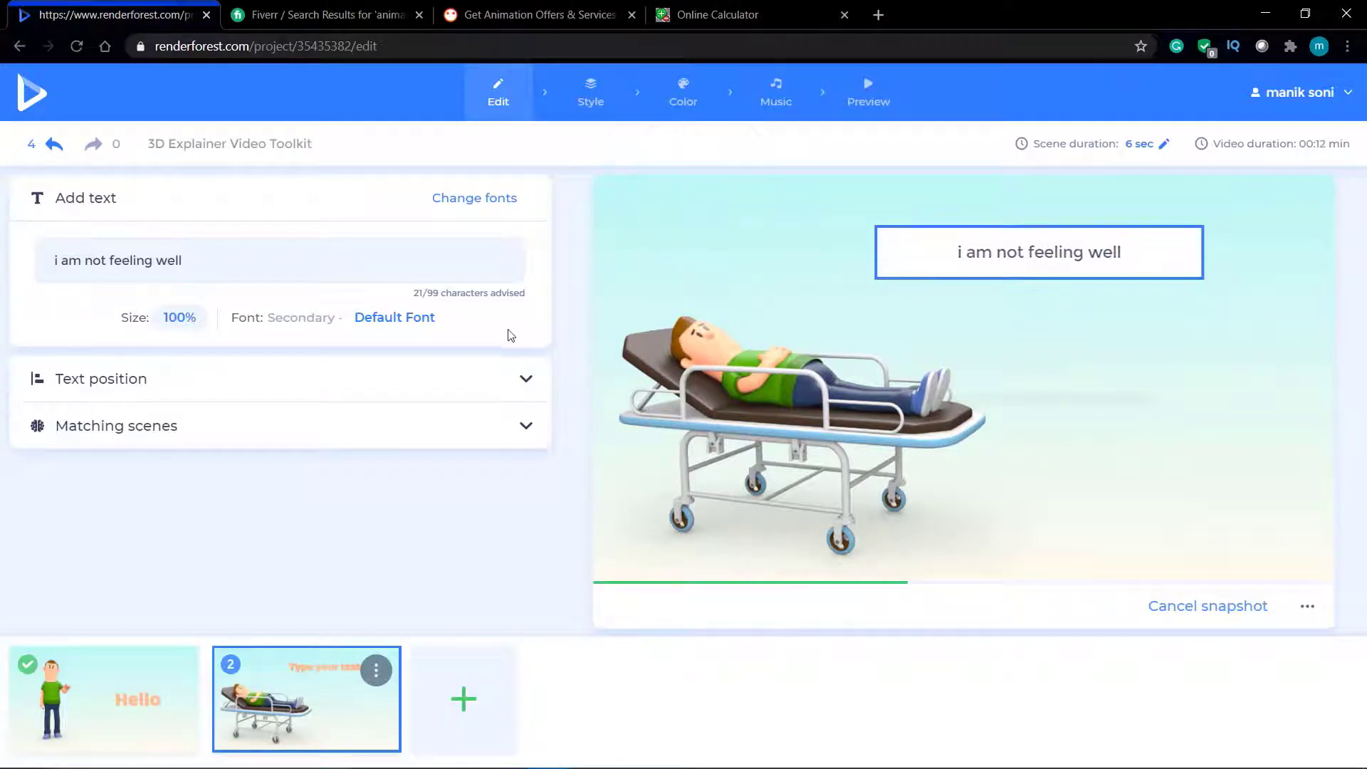
Try the hospital bed scene's text on the right, return it to Text on the left, and view the matching scenes.
left_click(520, 380)
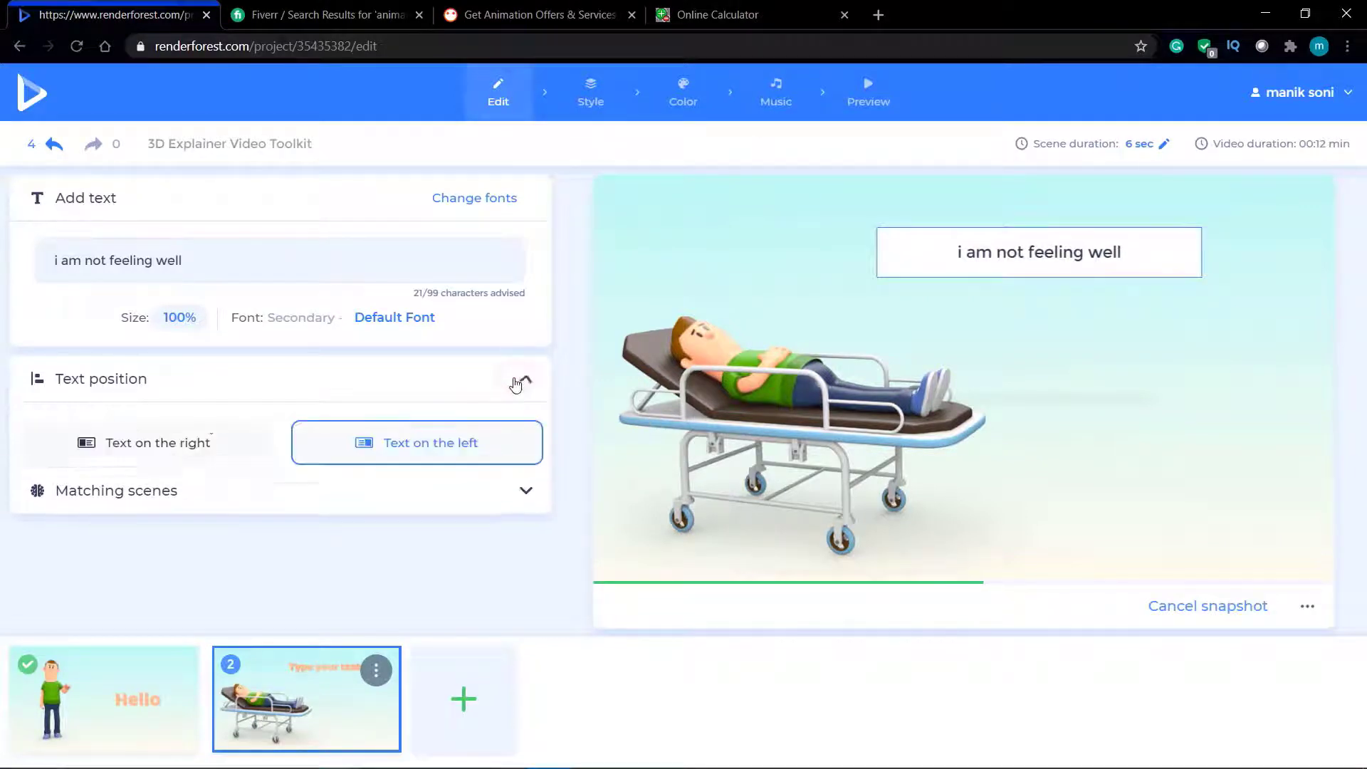
left_click(235, 452)
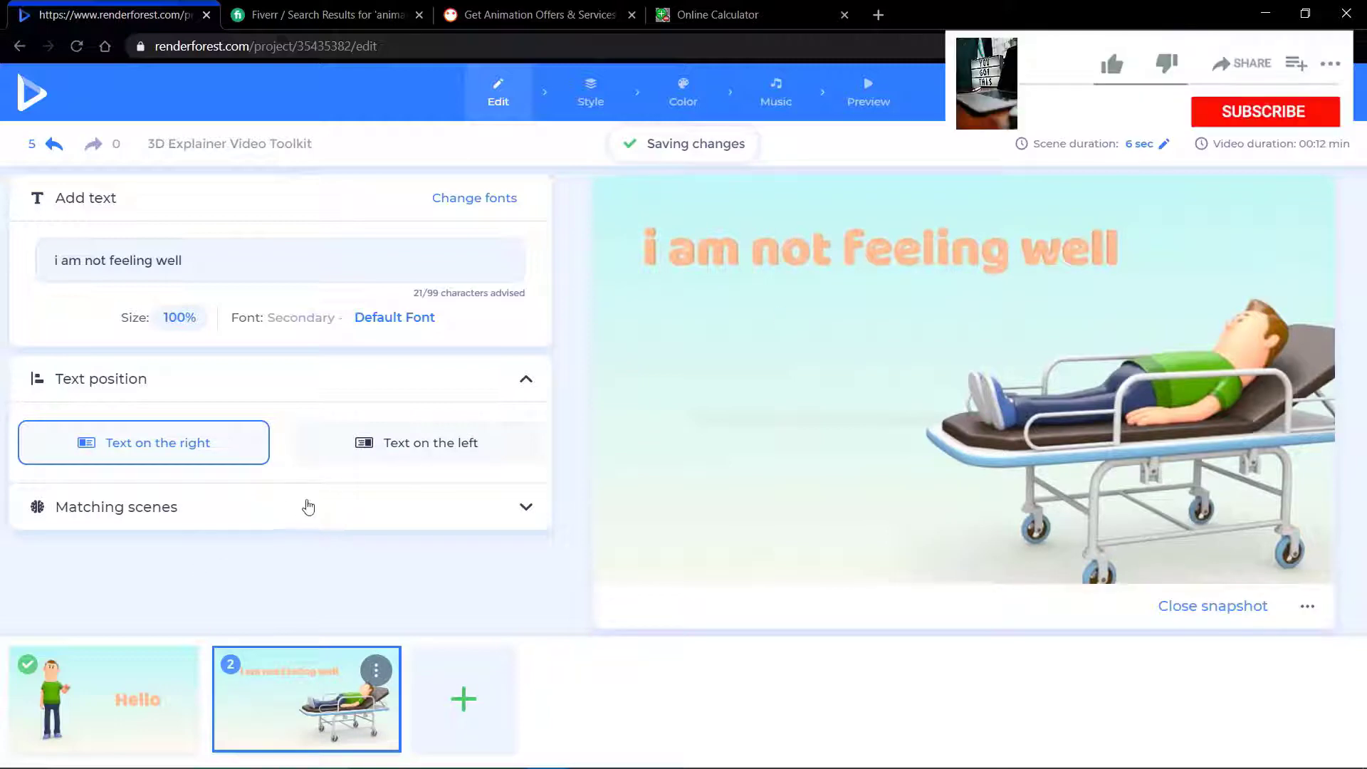
left_click(415, 456)
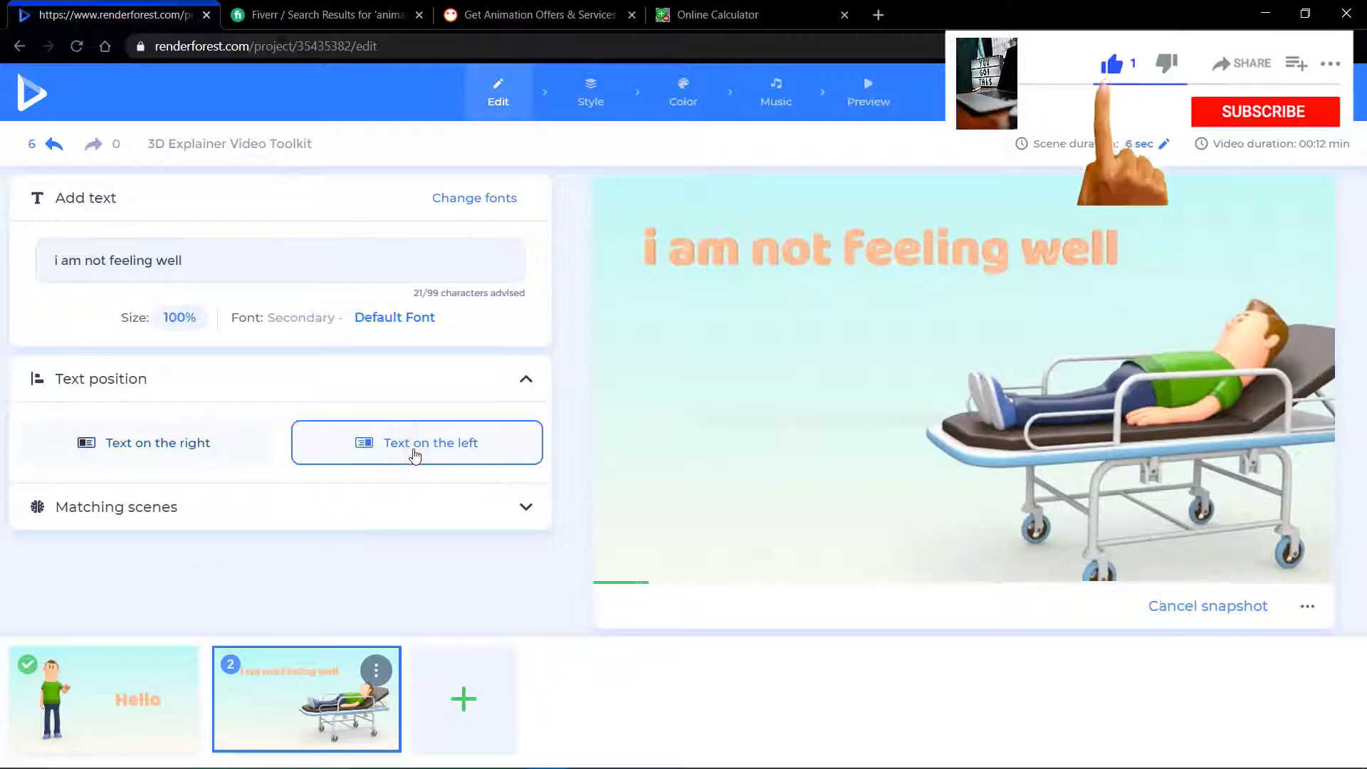
left_click(262, 514)
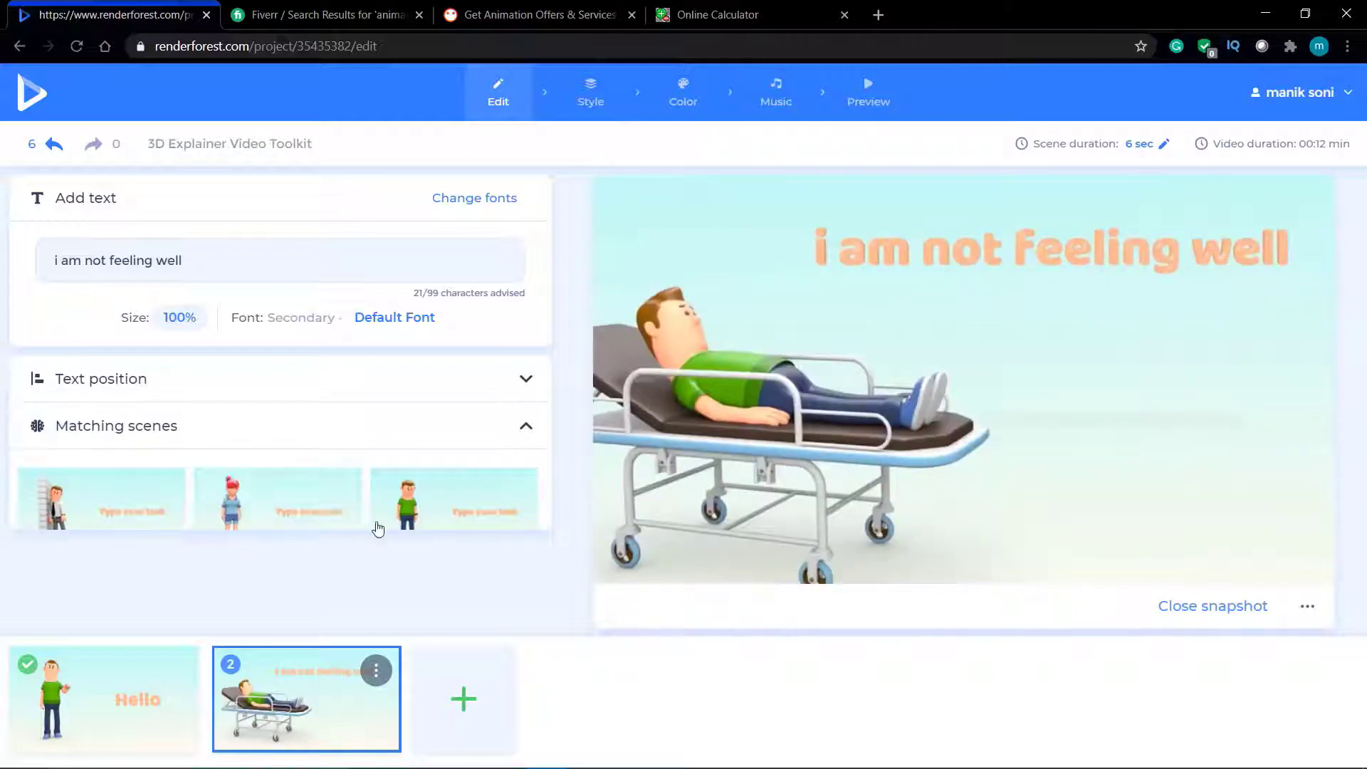
left_click(526, 428)
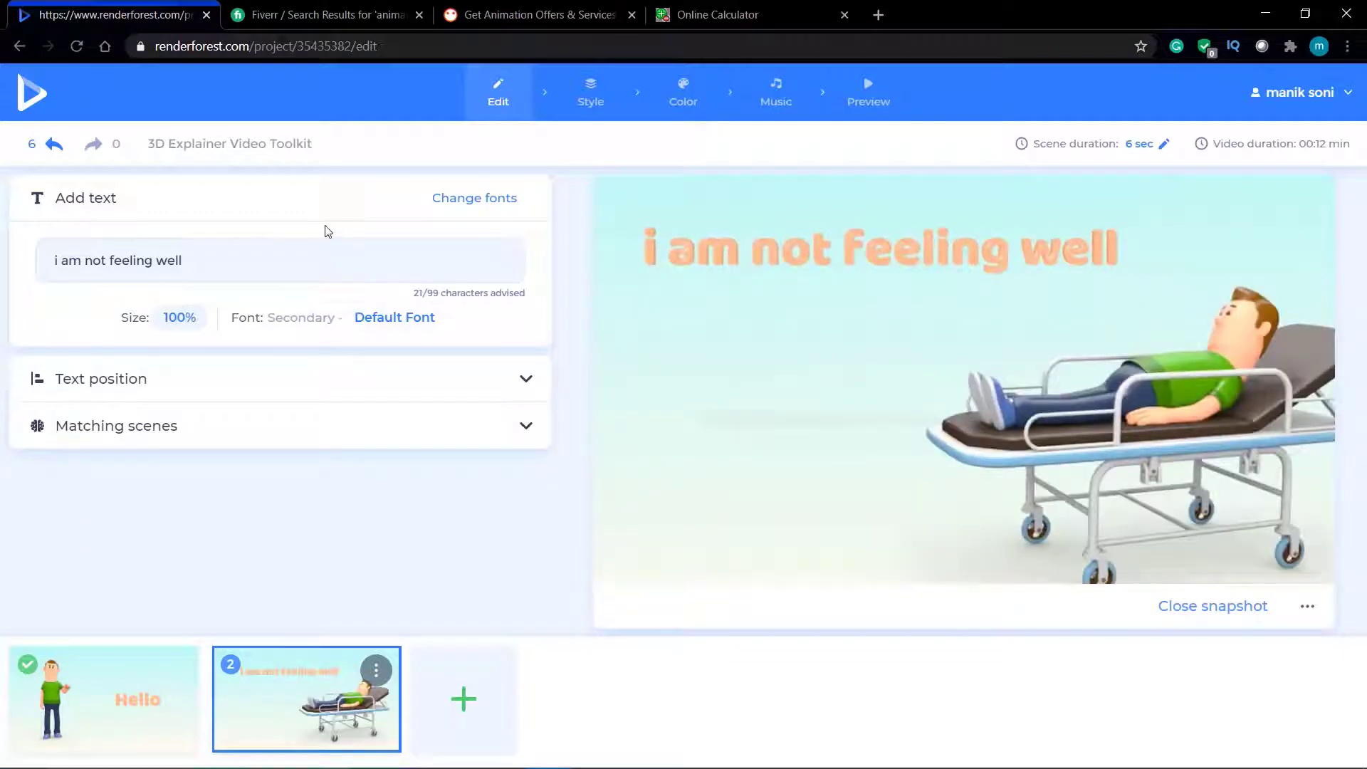
Set the animation's overall style to Flat Look.
left_click(585, 91)
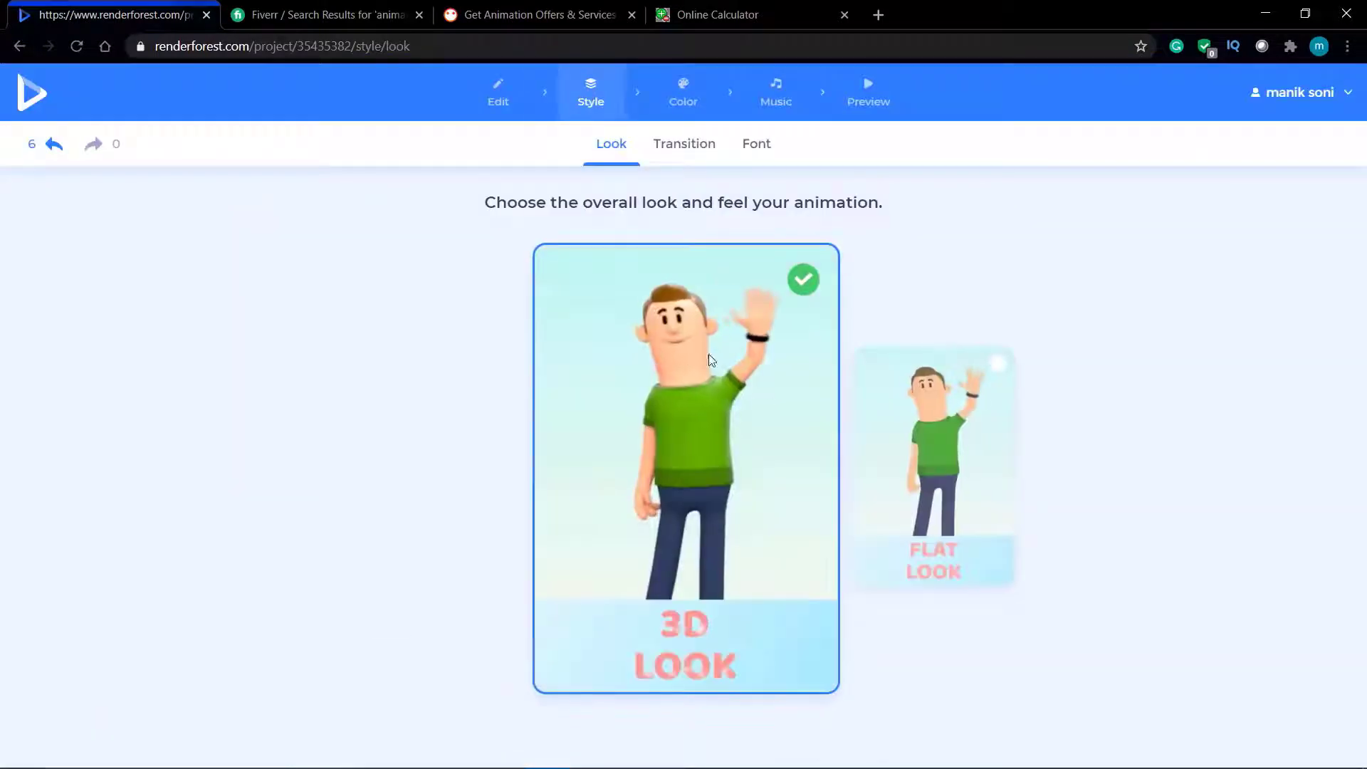
left_click(929, 470)
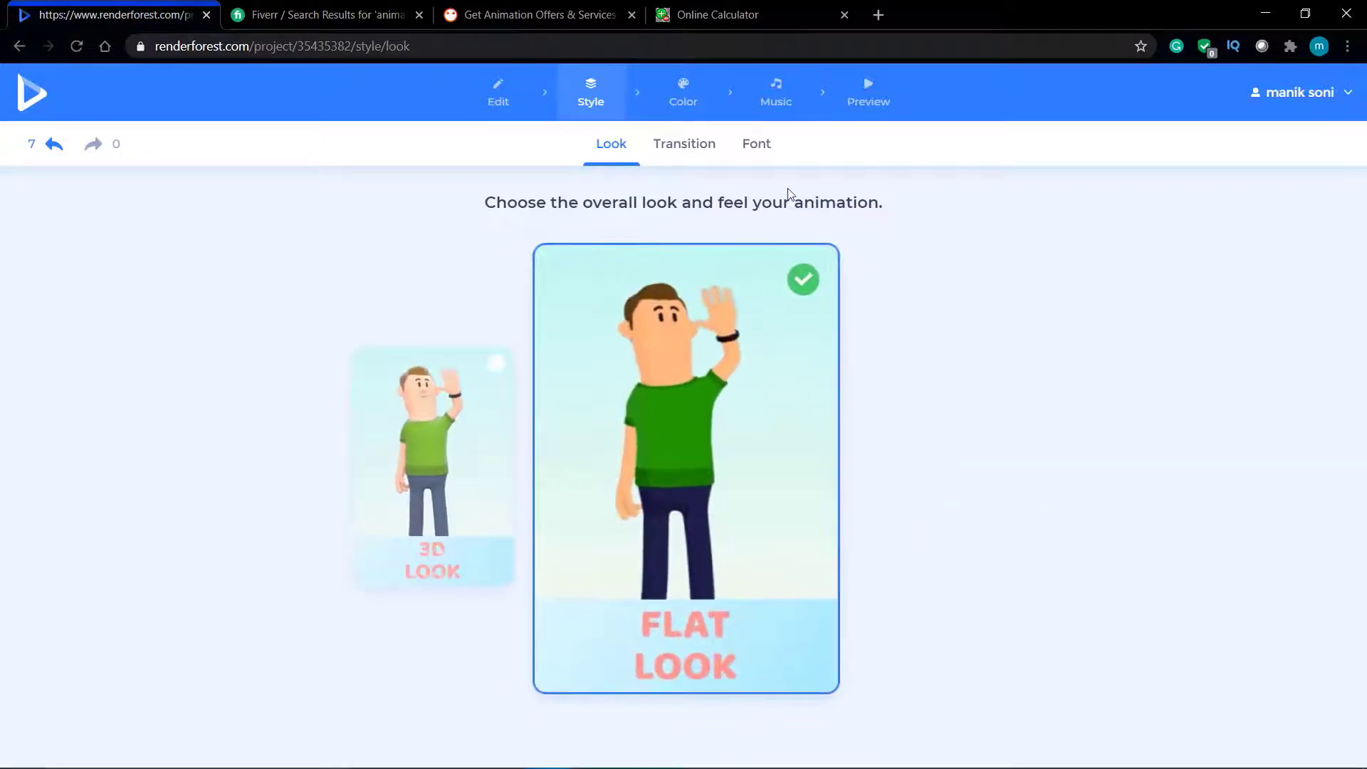
Preview the colors on the waving man scene and apply the third color preset, with dark green primary and purple secondary text.
left_click(662, 93)
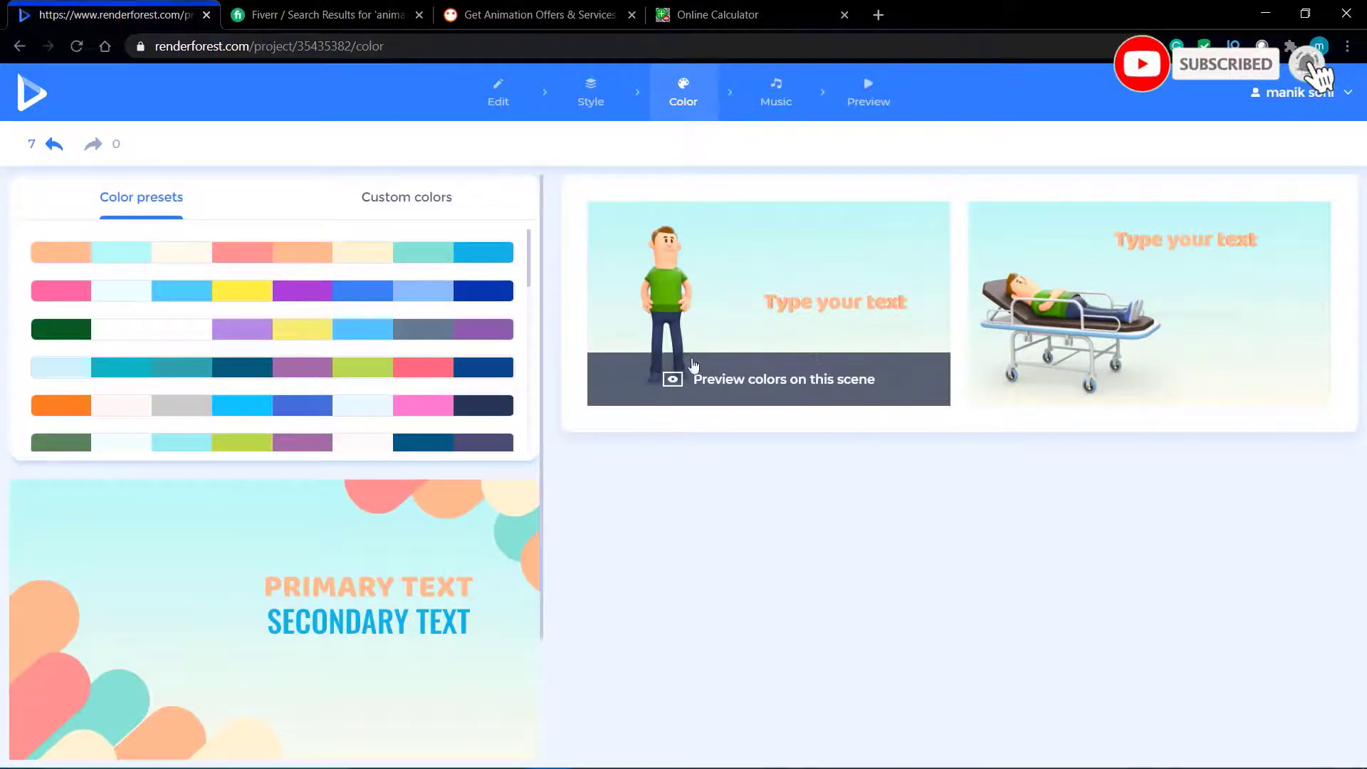
left_click(677, 377)
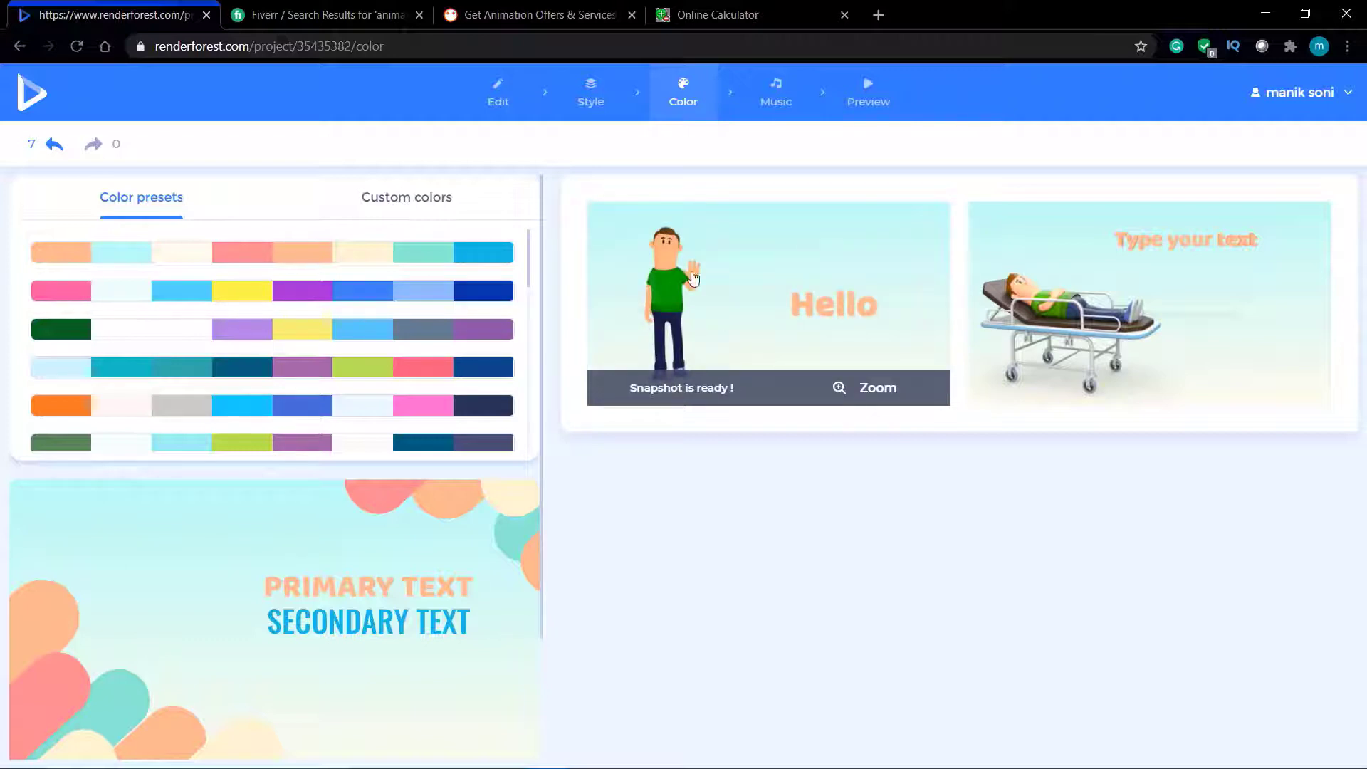
left_click(296, 300)
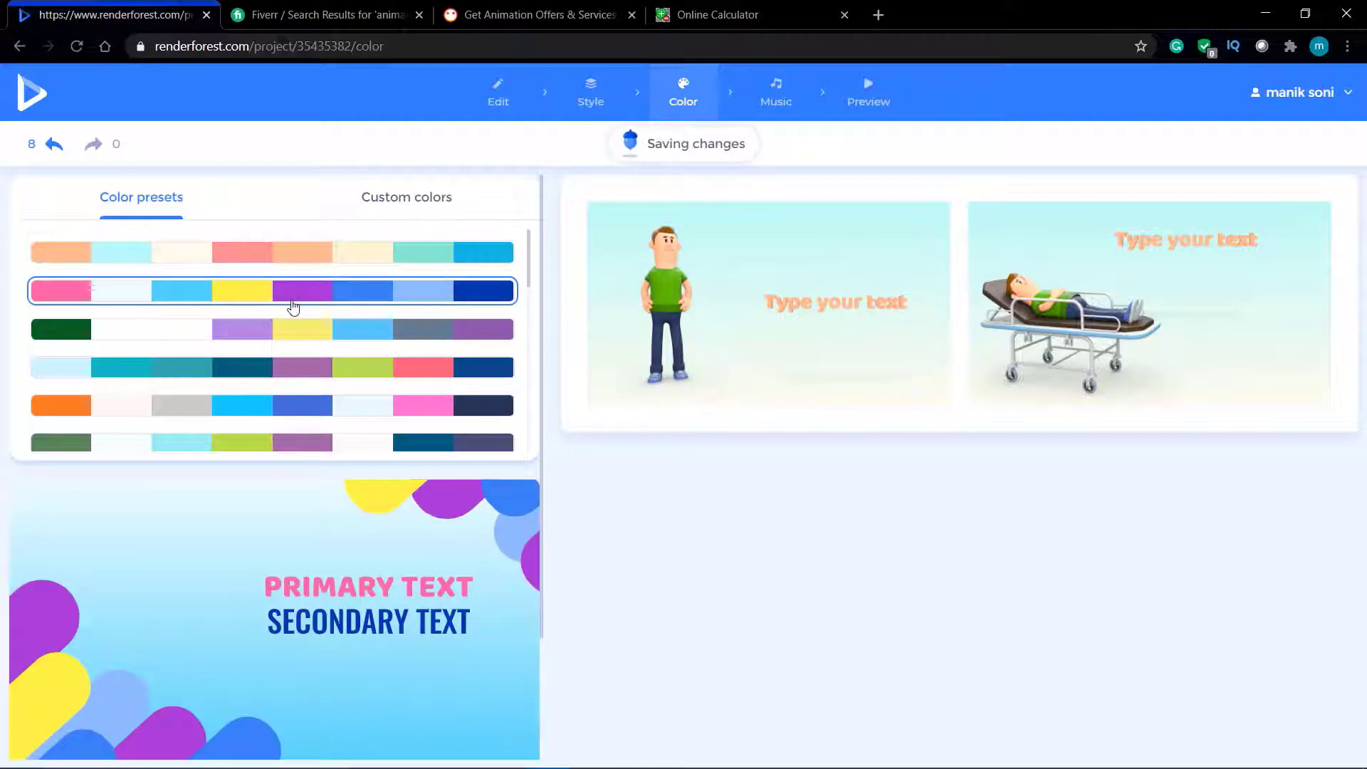
left_click(262, 331)
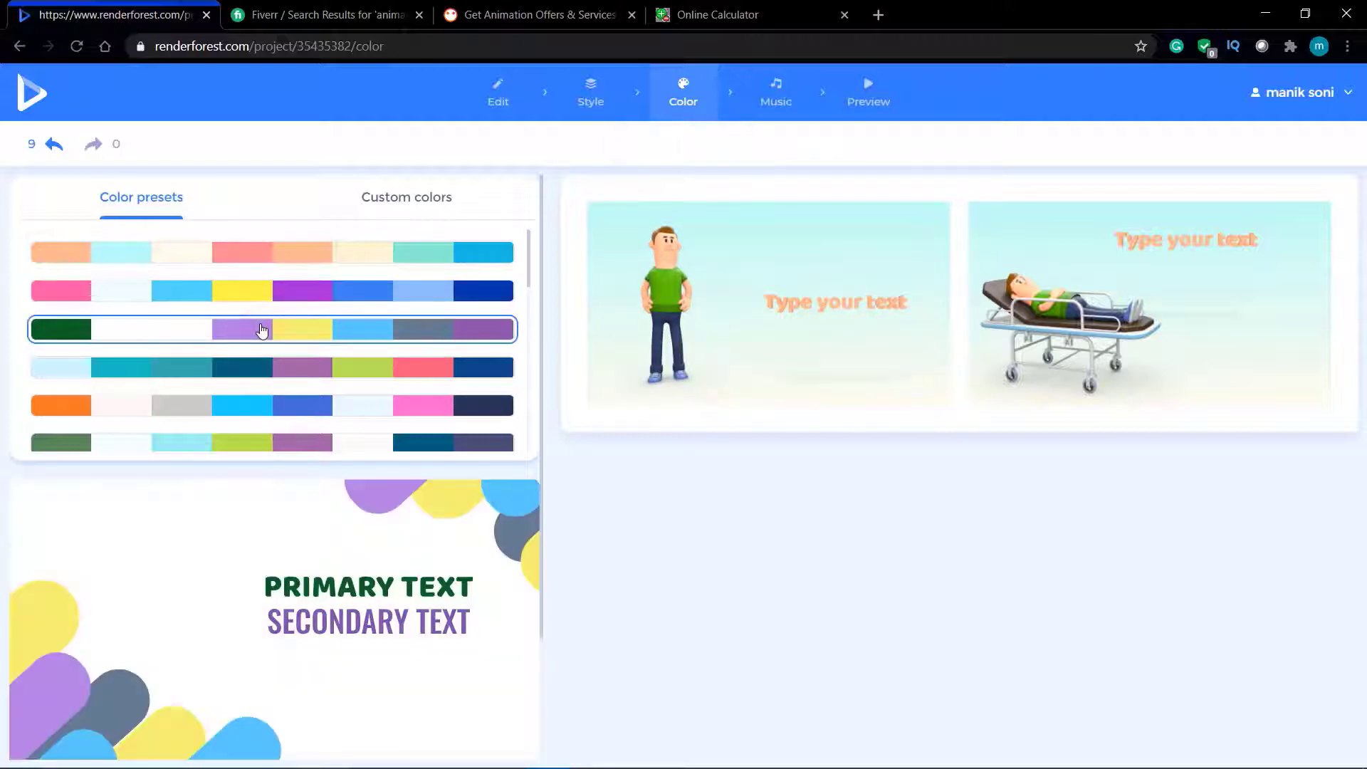
scroll(332, 489, "down", 2)
scroll(332, 488, "up", 2)
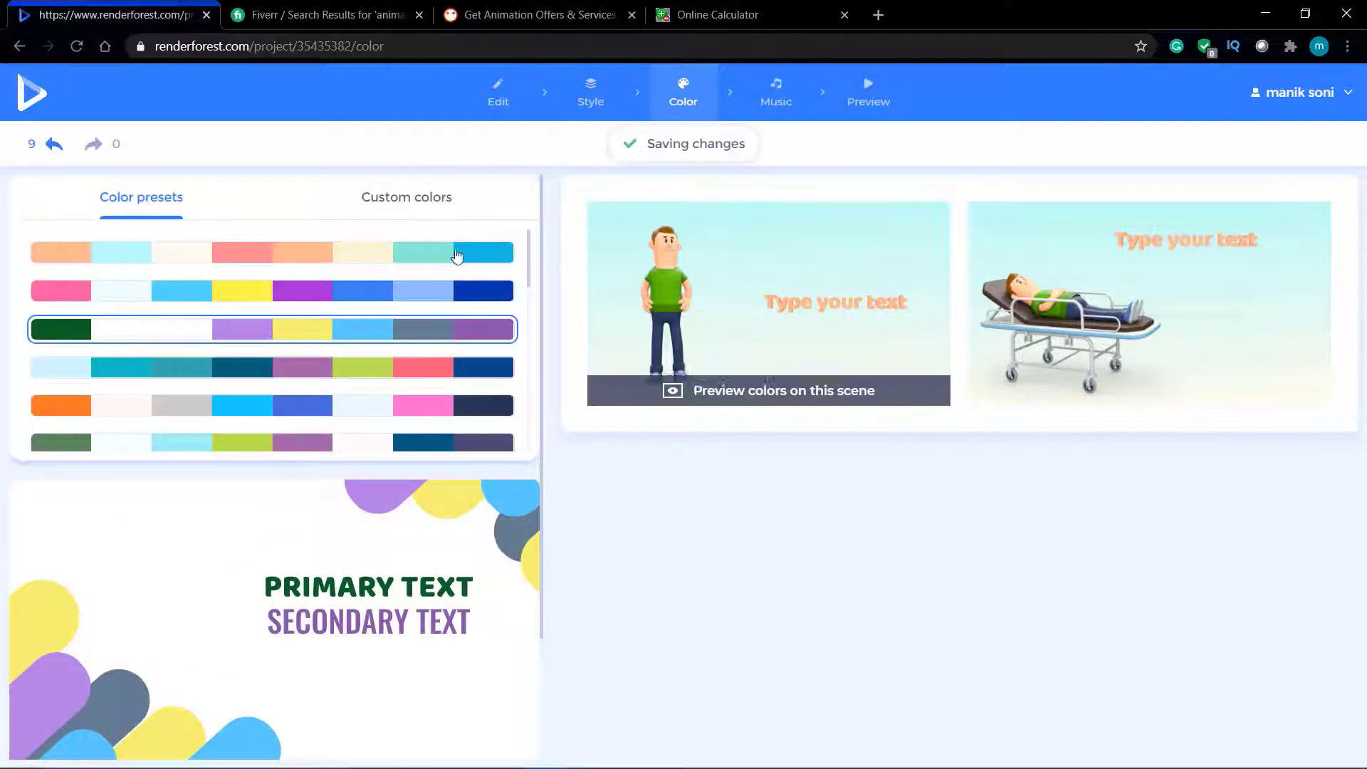
Set the custom Primary Text color to near-black #0E0F0E and confirm it.
left_click(399, 203)
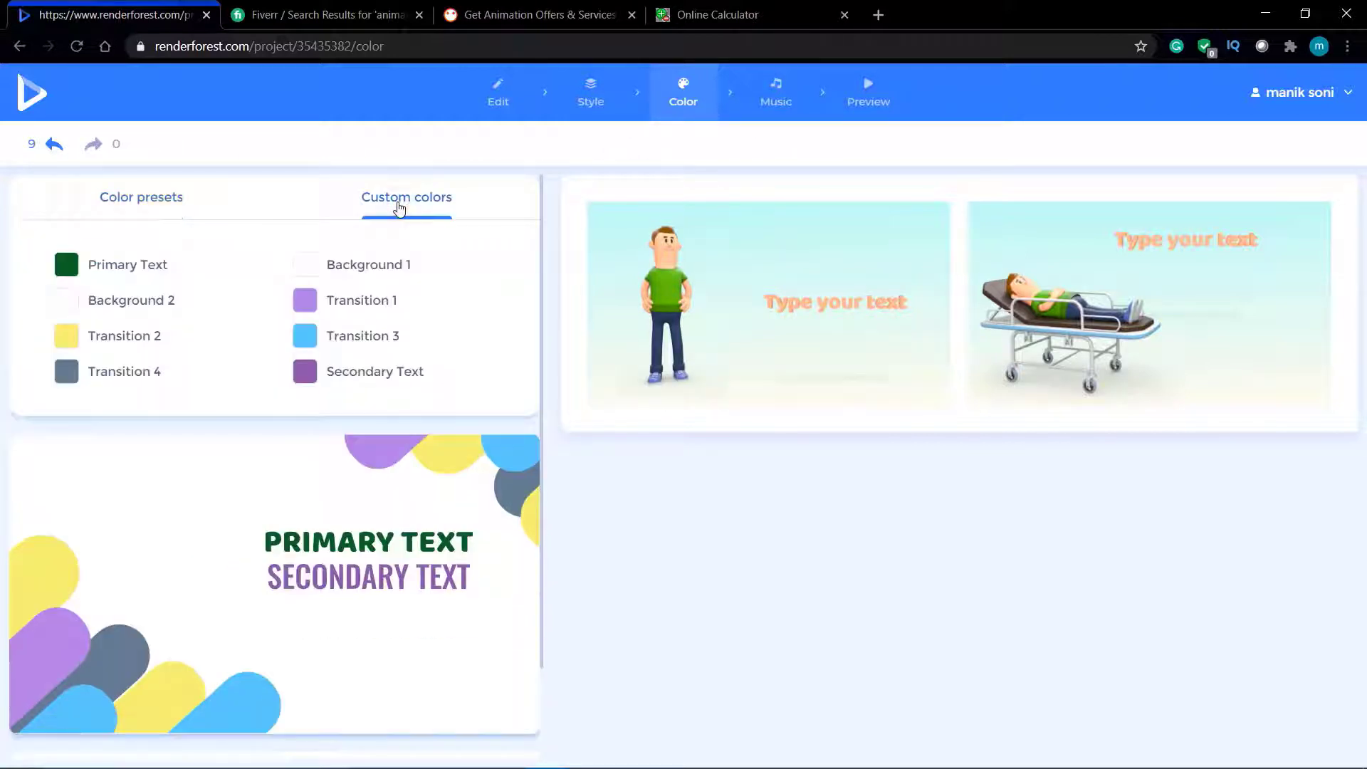
left_click(150, 273)
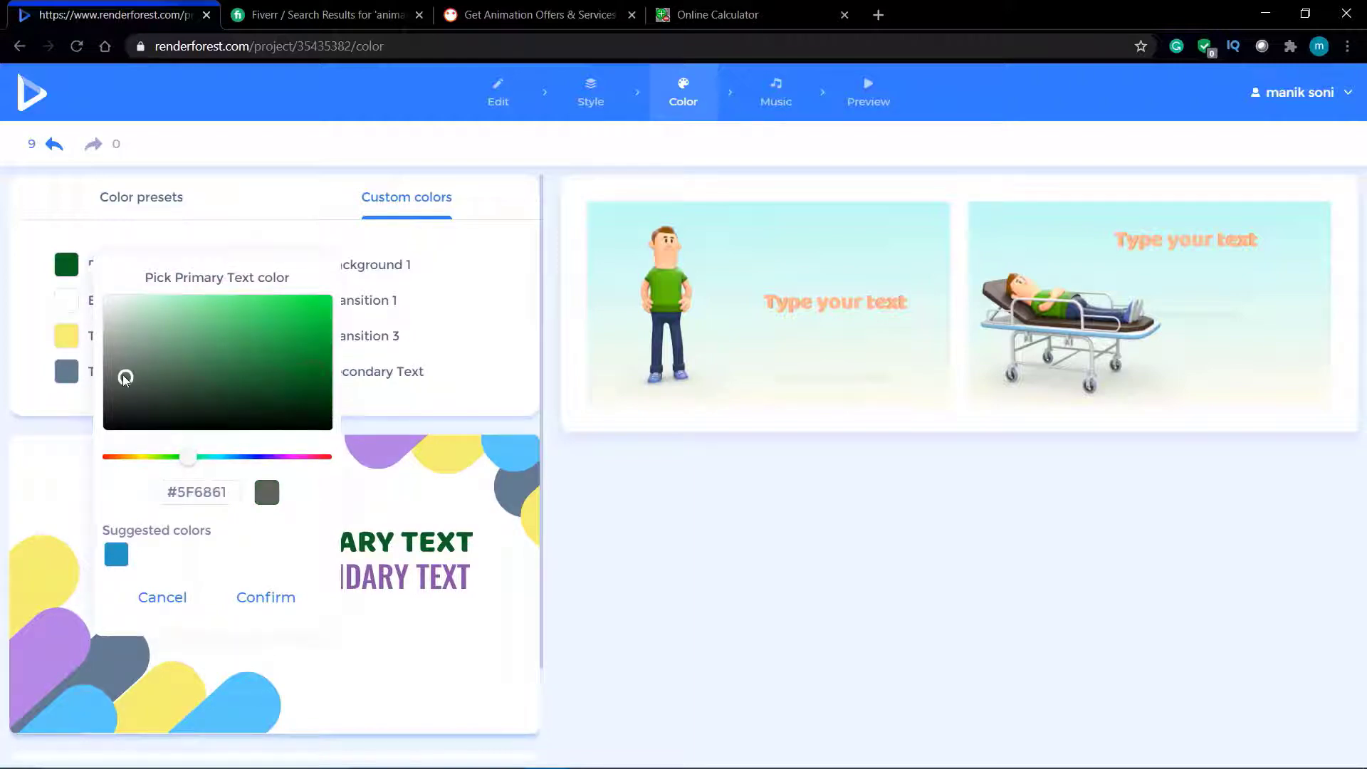
left_click_drag(124, 378, 118, 425)
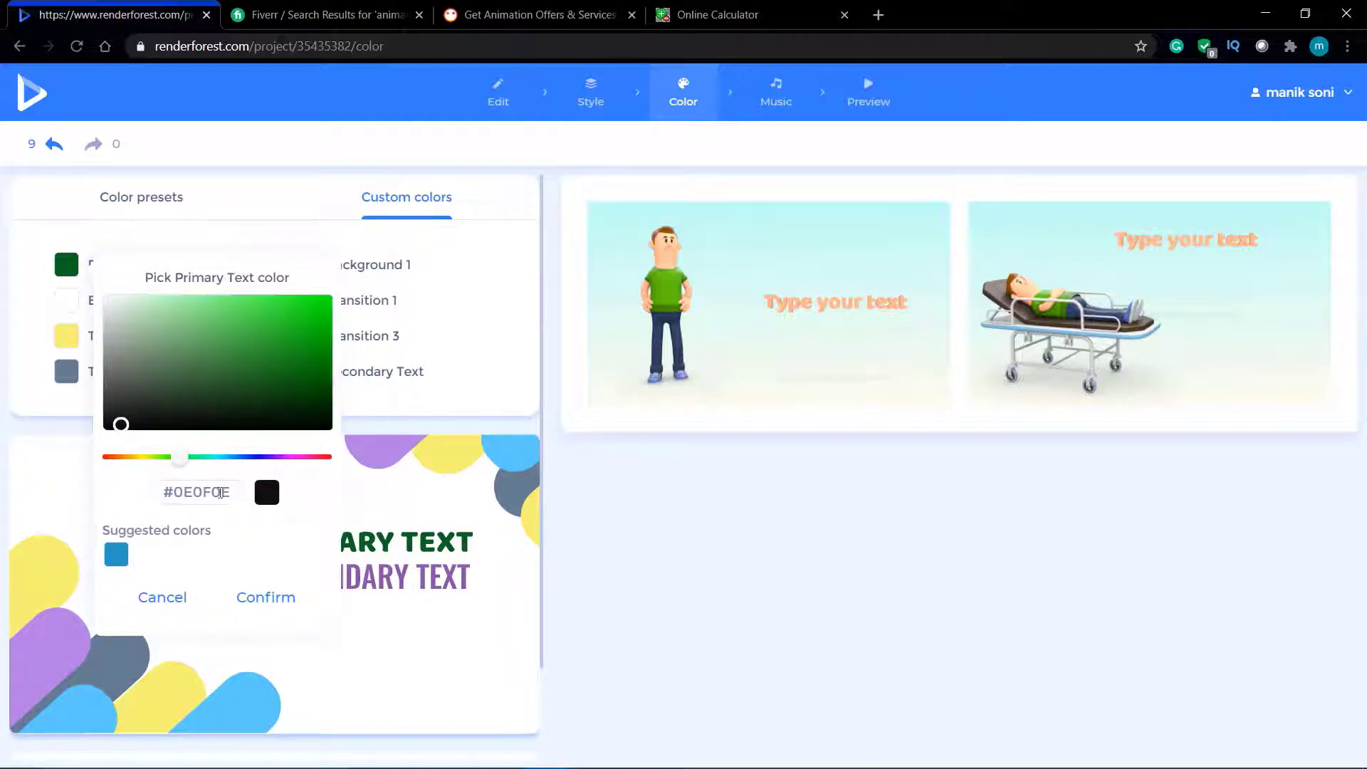
left_click(275, 600)
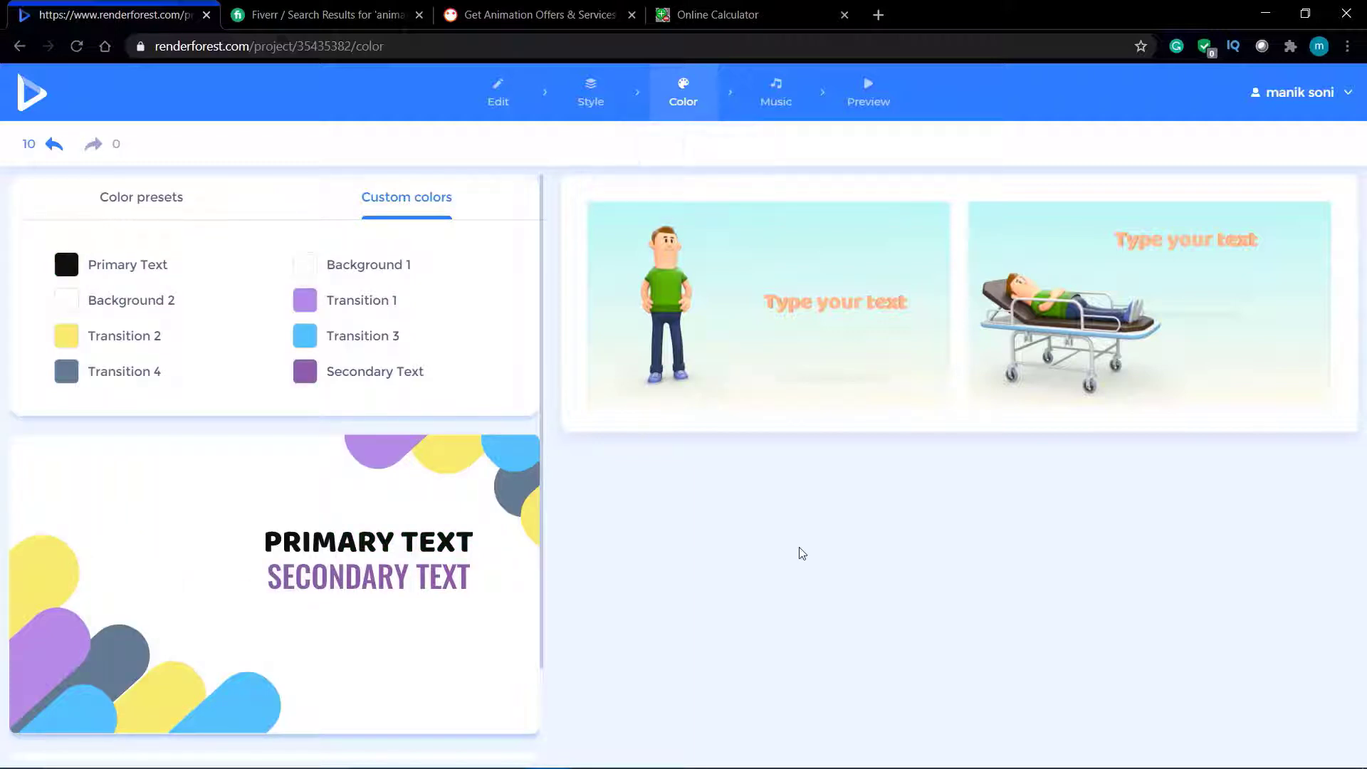
Browse the music library's folk and rock tracks and add Bright Chords to the start of the music timeline.
left_click(768, 87)
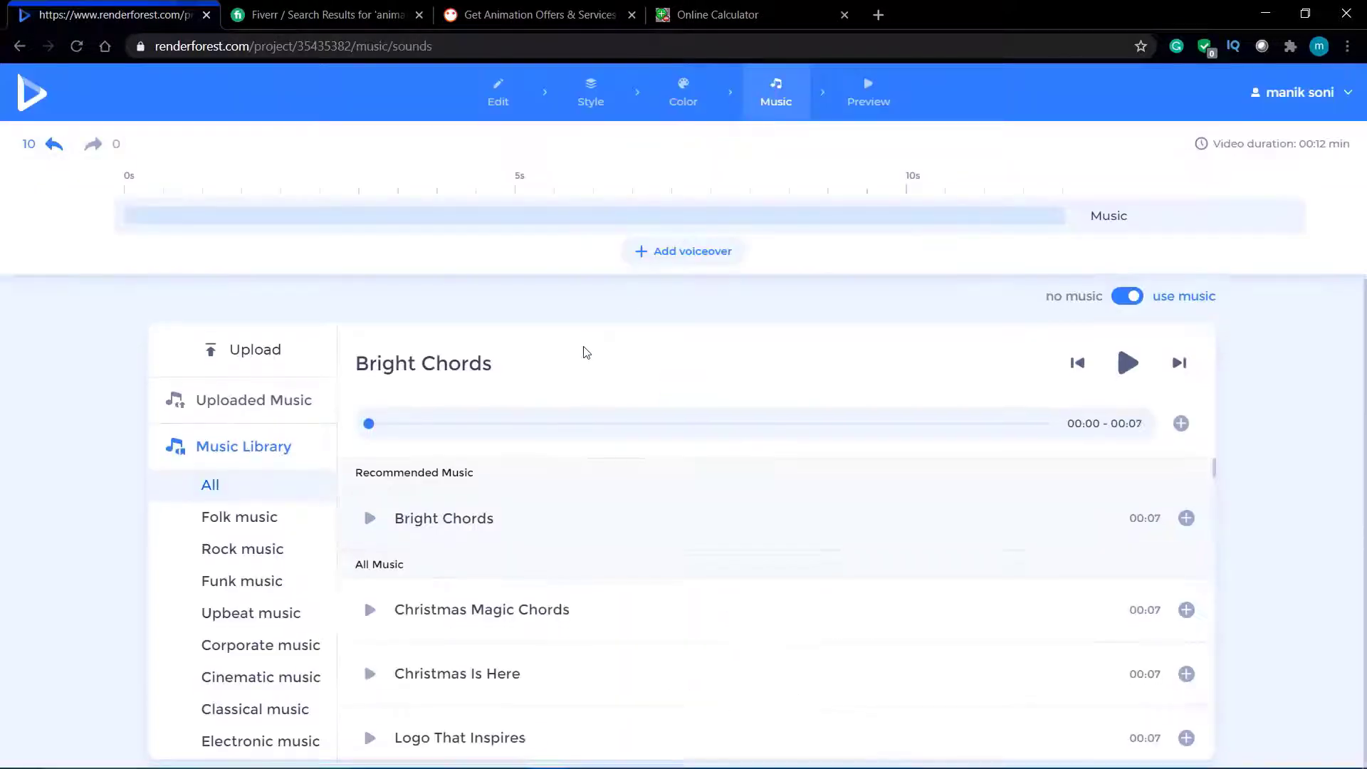
scroll(539, 570, "down", 6)
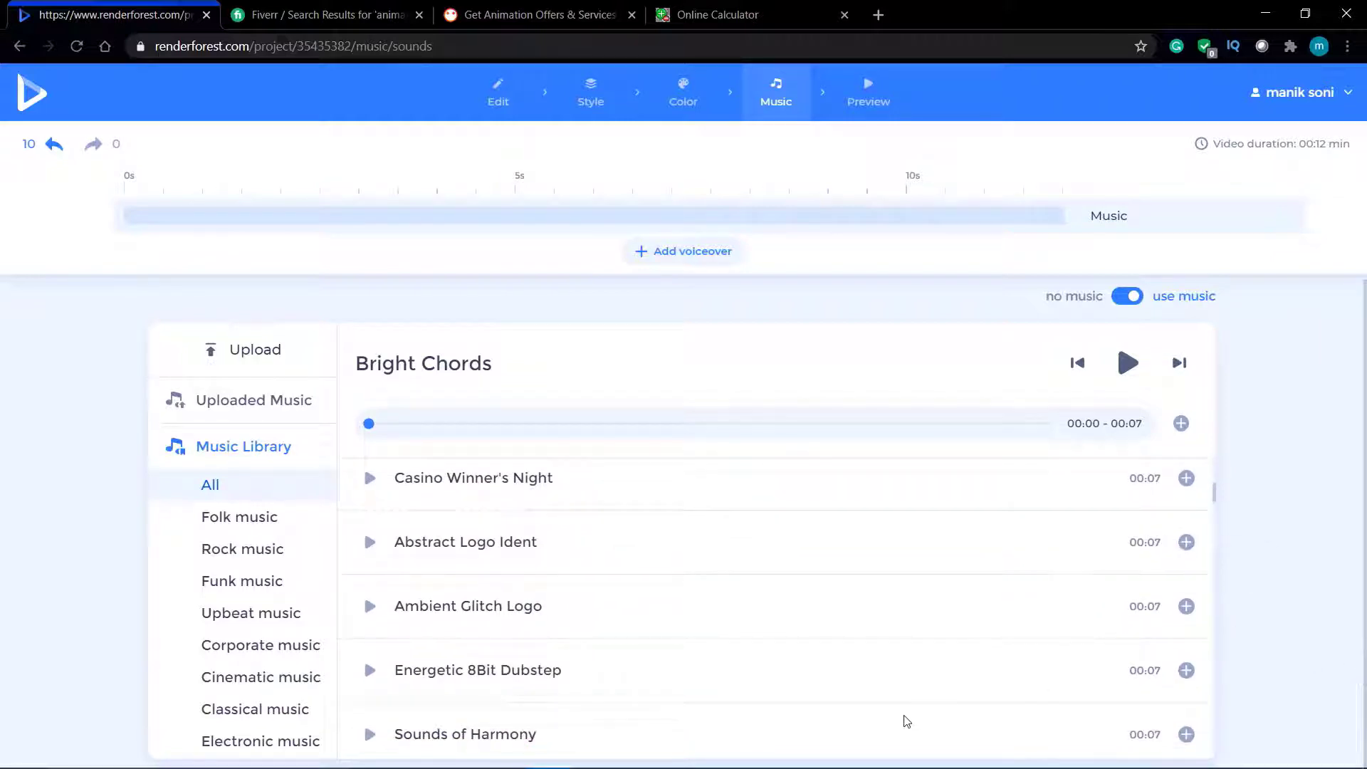
scroll(906, 721, "down", 3)
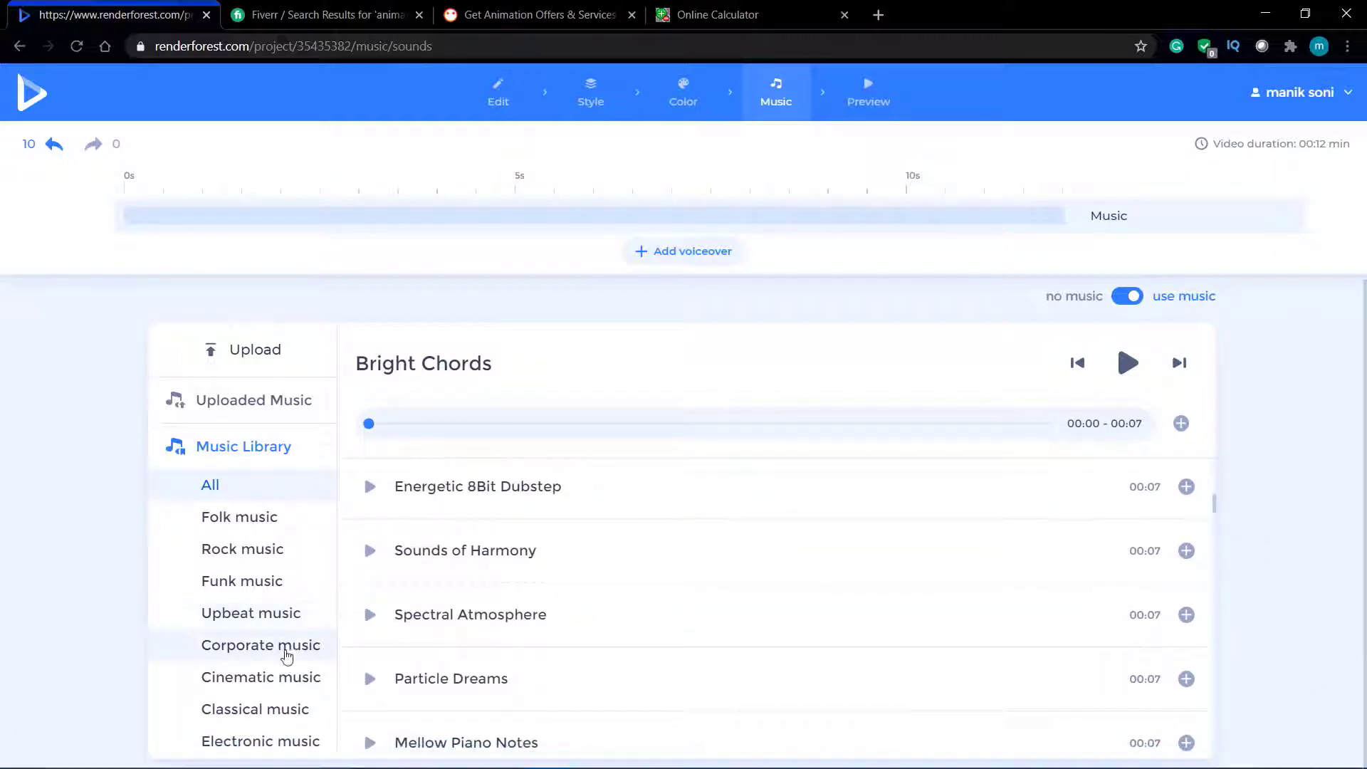
left_click(262, 526)
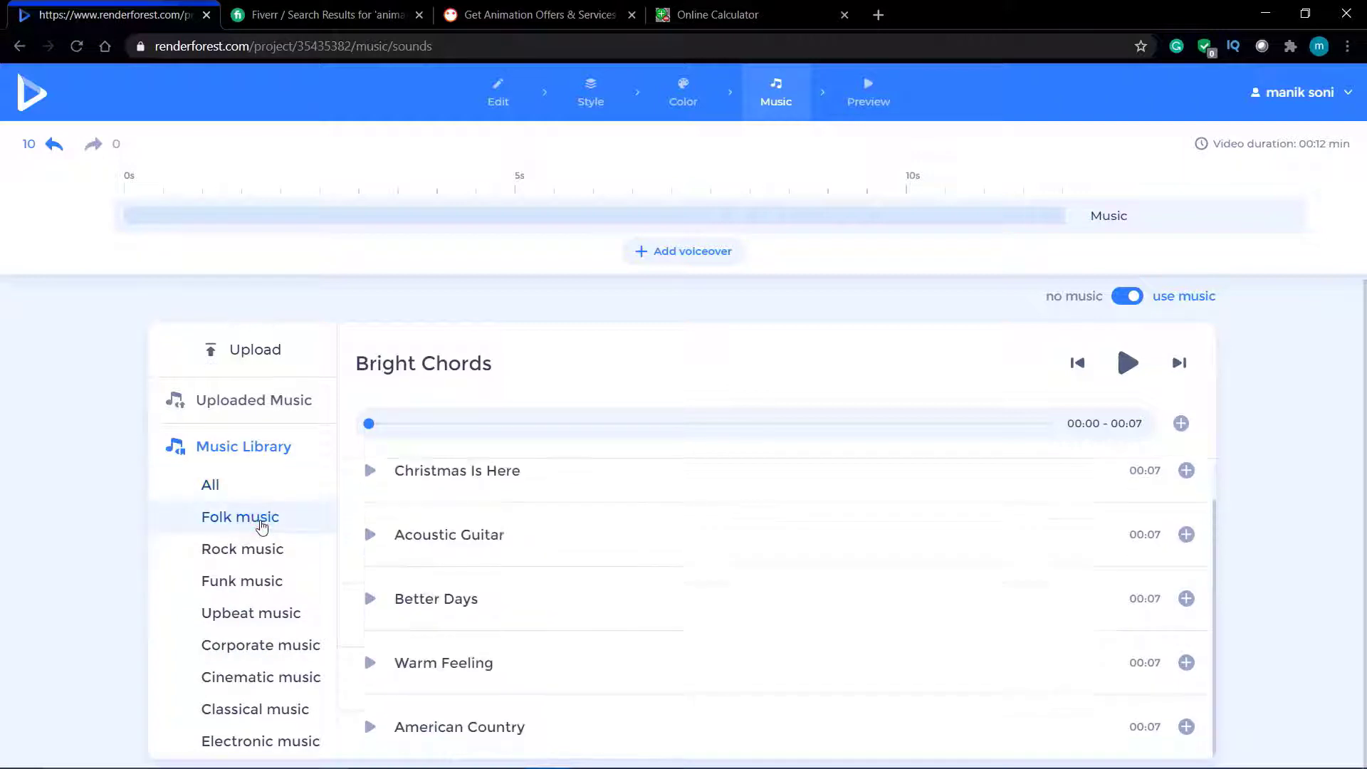
left_click(260, 562)
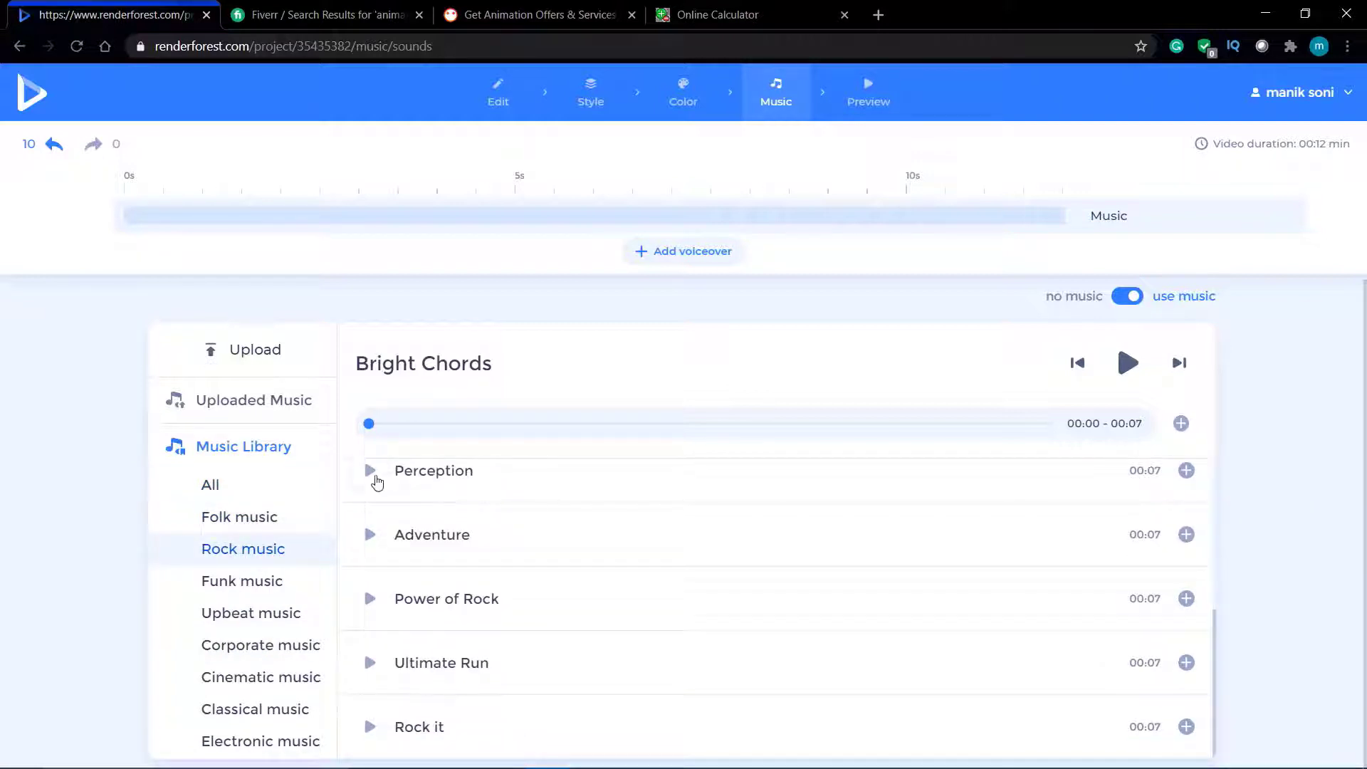
left_click(1181, 423)
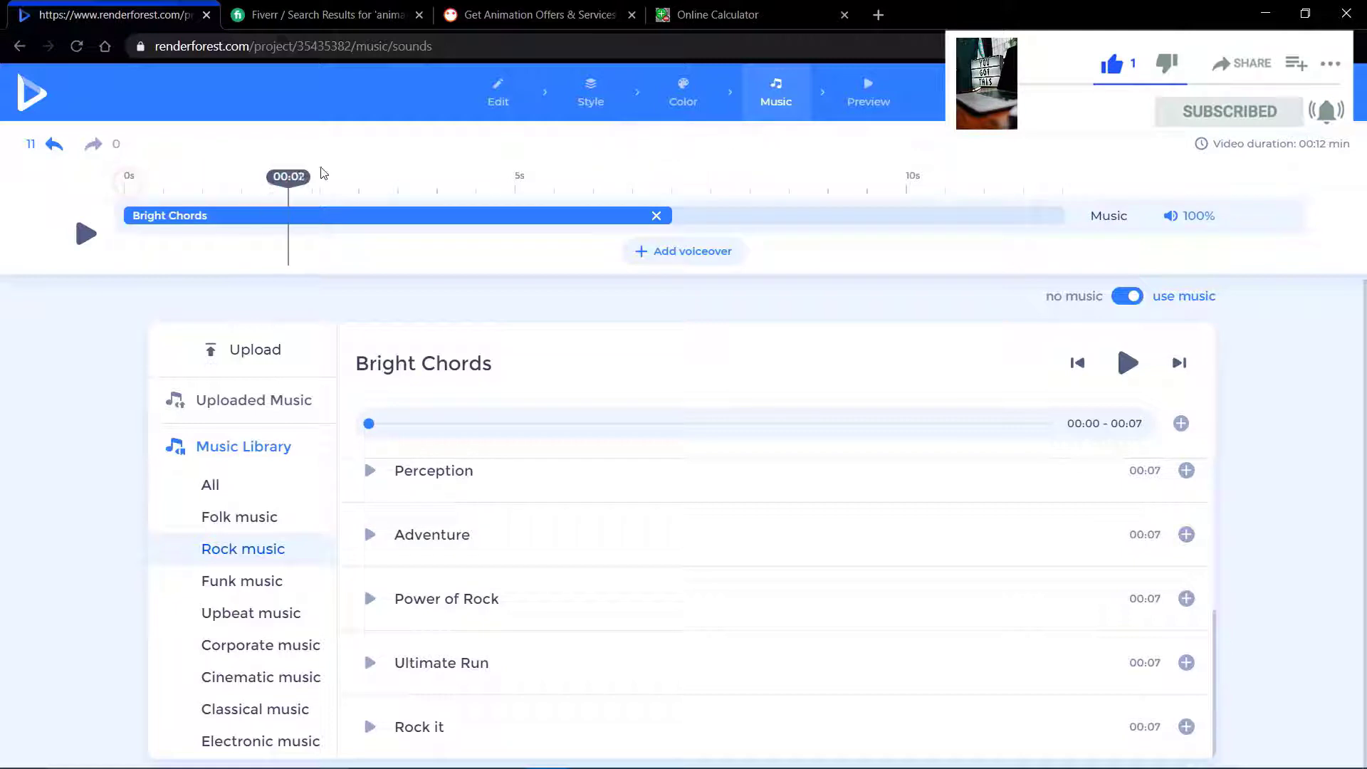
Try adding the Adventure track at the 7-second mark after Bright Chords and remove it again.
left_click_drag(716, 154, 676, 157)
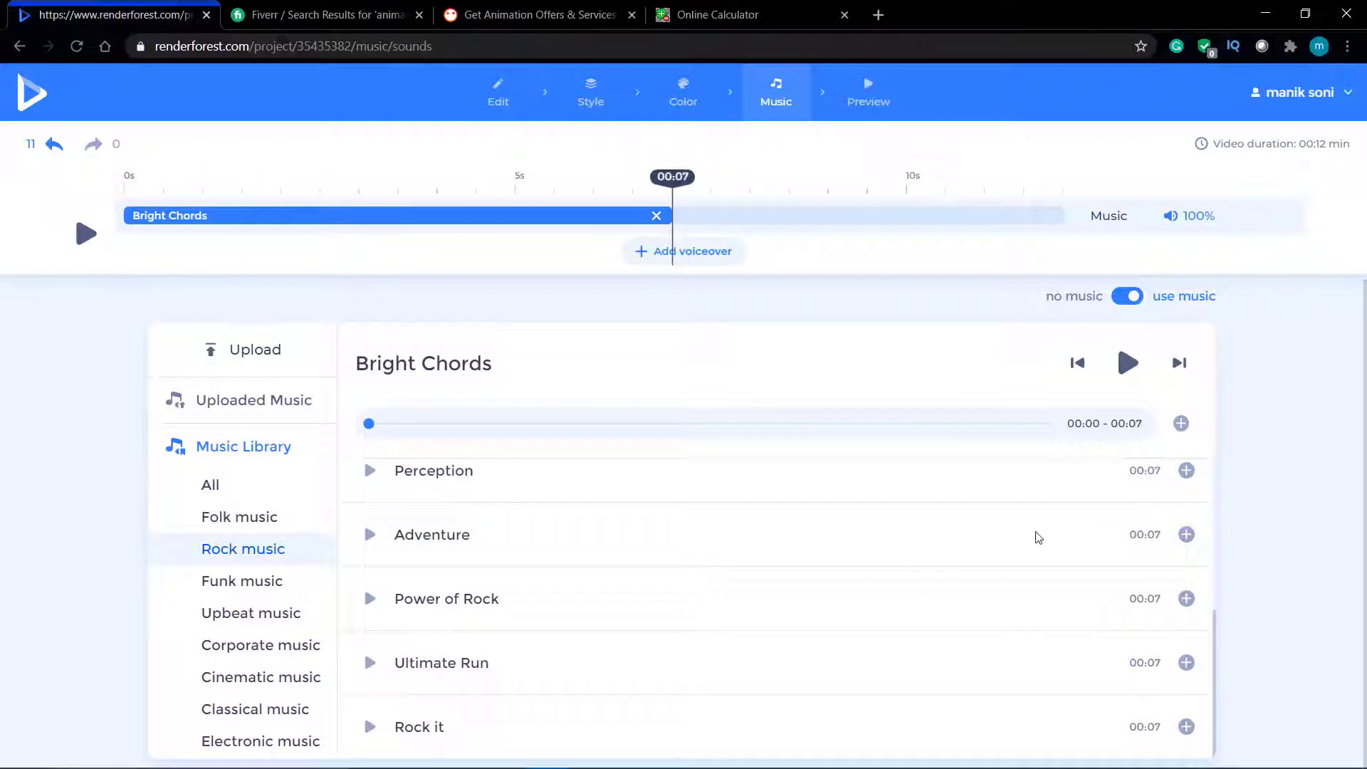
left_click(1186, 536)
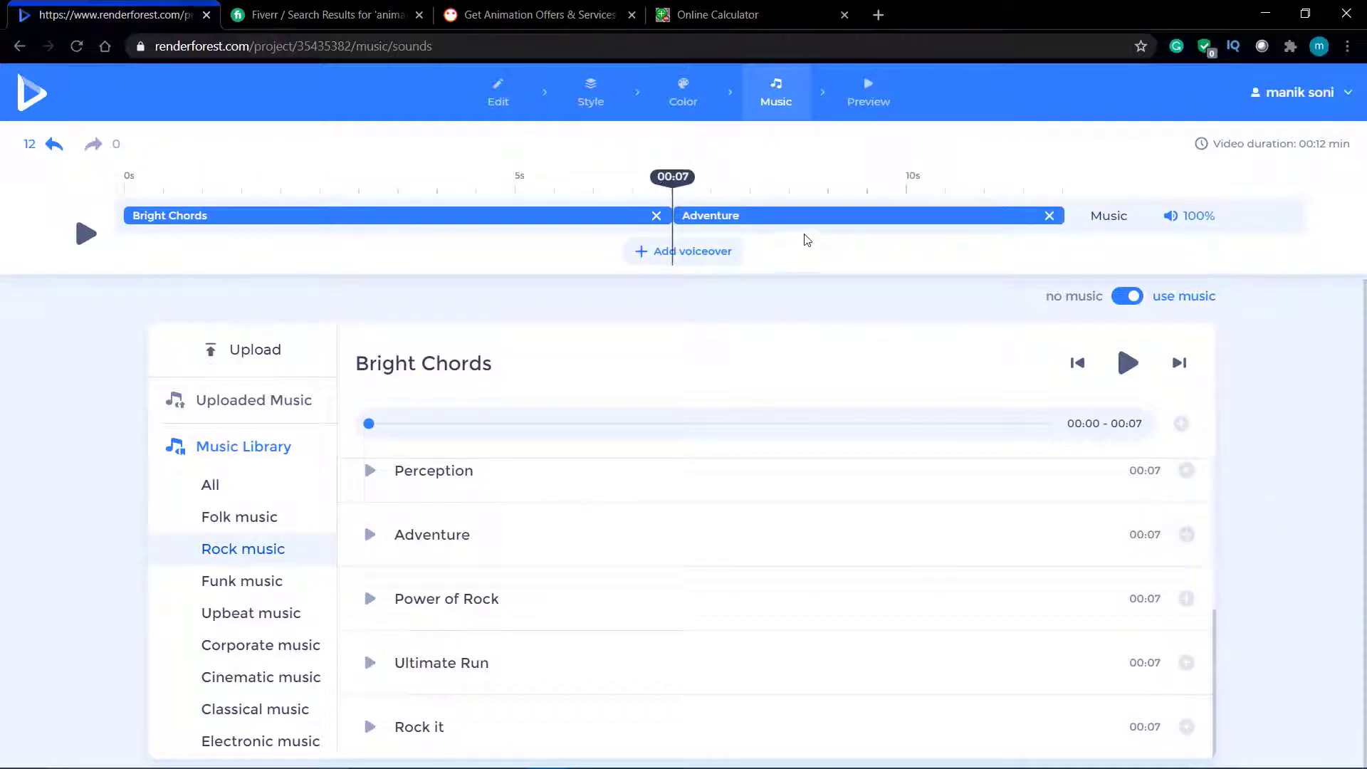
left_click(1050, 215)
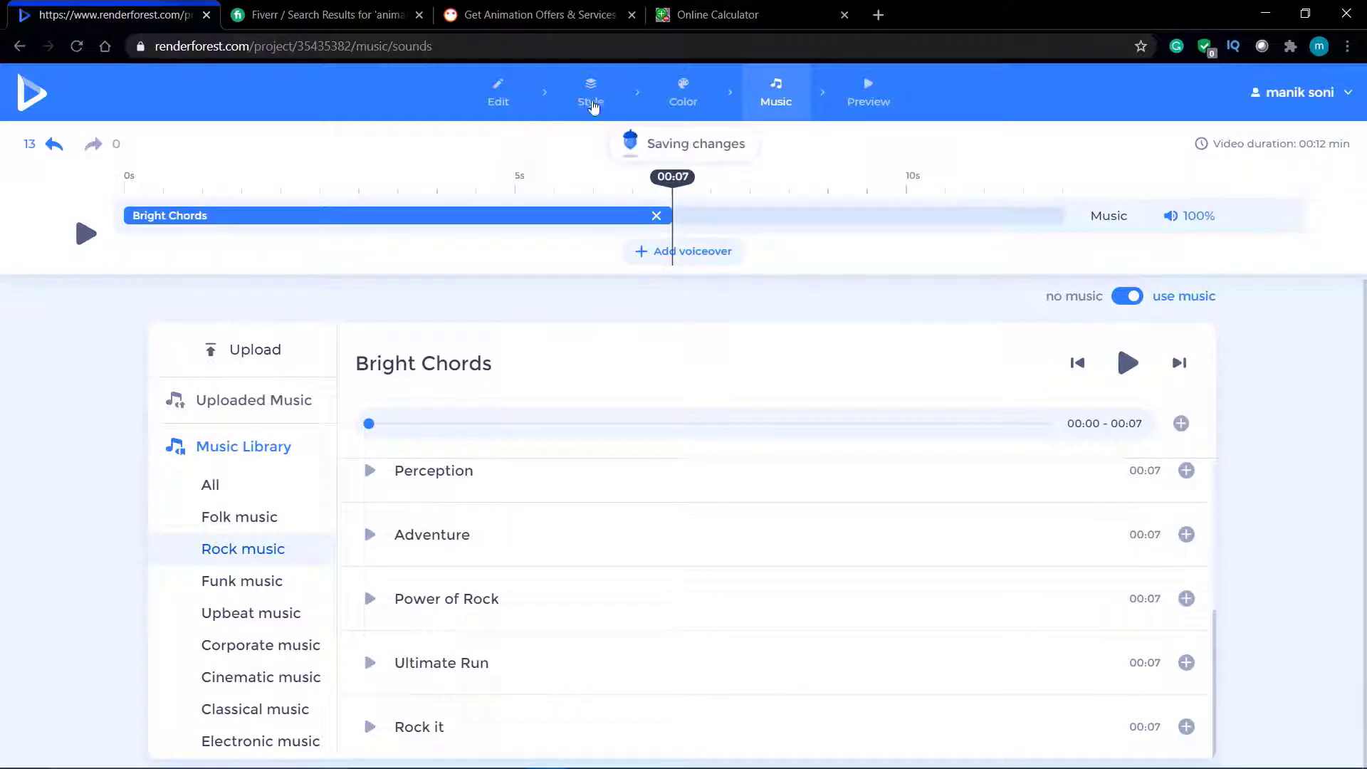
Export the video with the Low quality option at 360p with watermark.
left_click(858, 89)
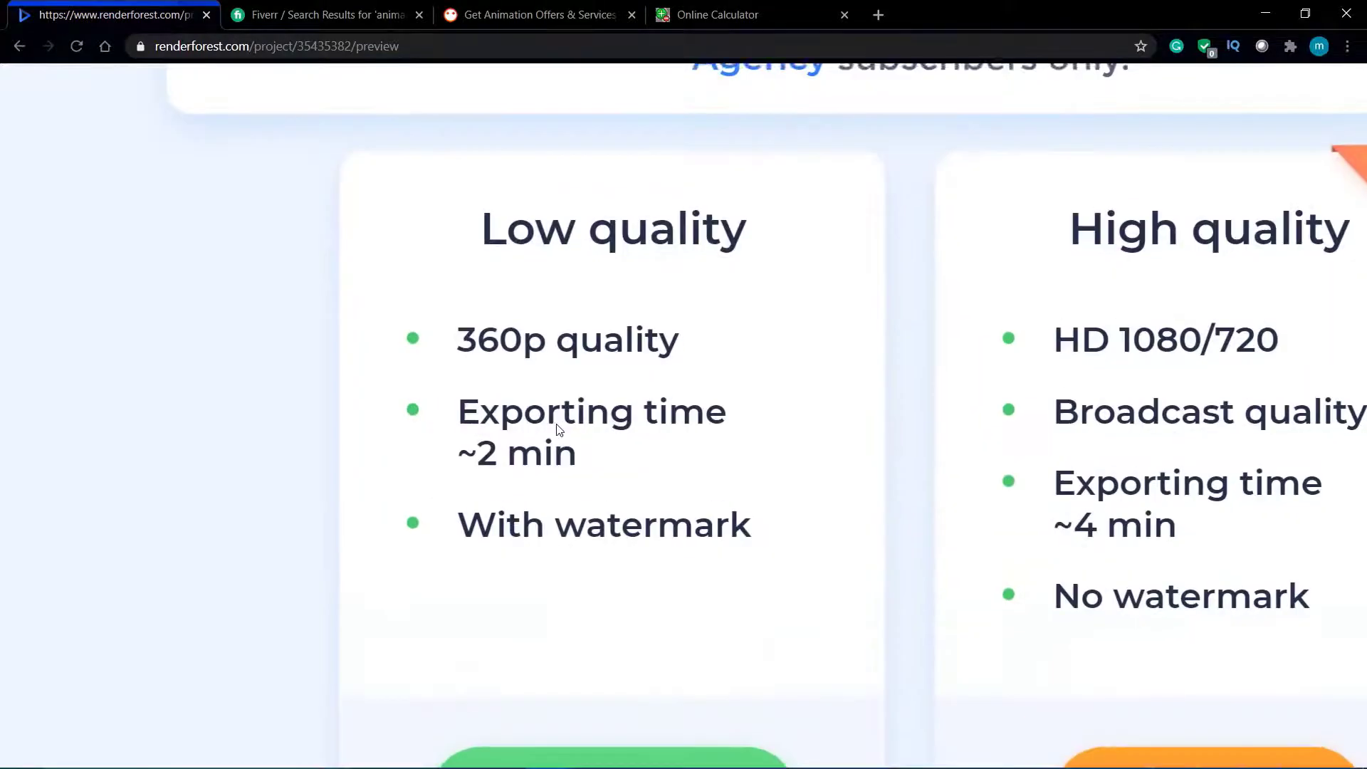
left_click(610, 526)
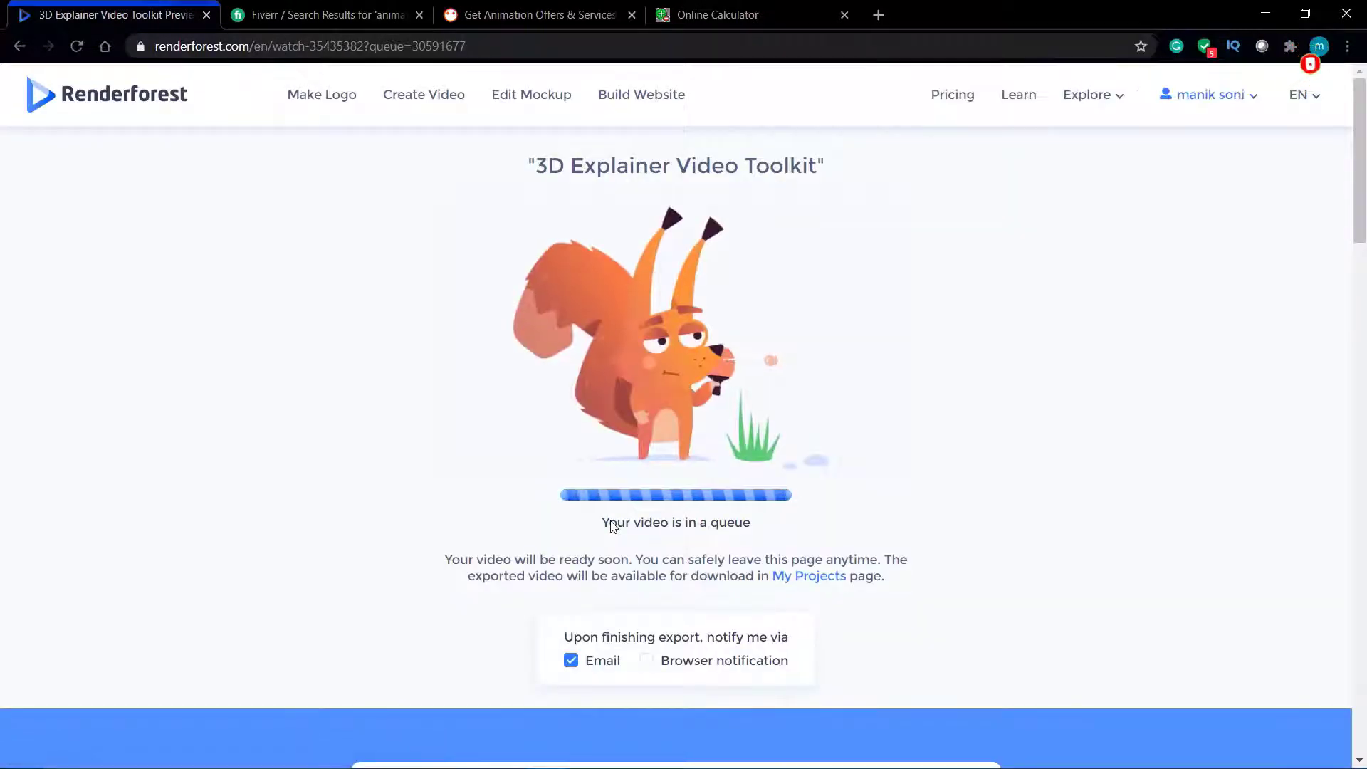
scroll(610, 527, "down", 1)
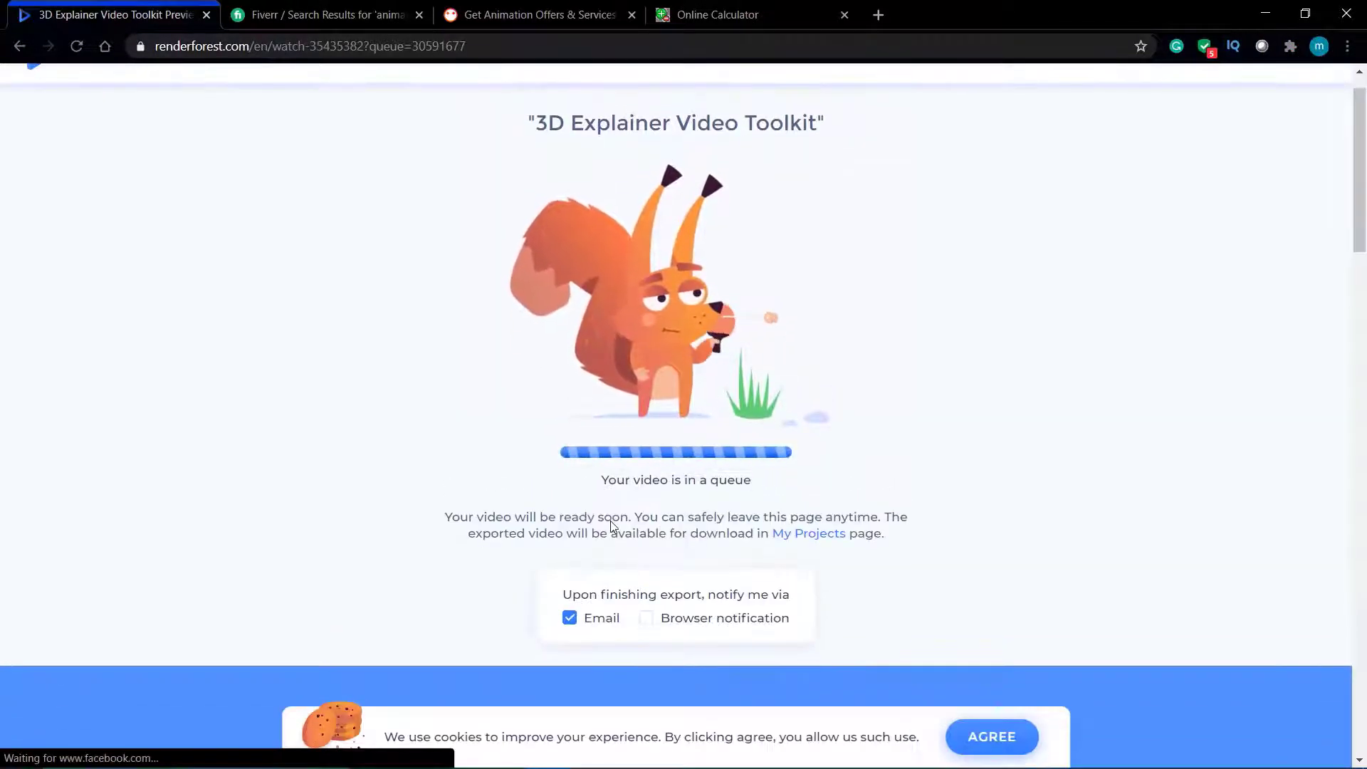
scroll(611, 525, "up", 1)
scroll(610, 525, "up", 1)
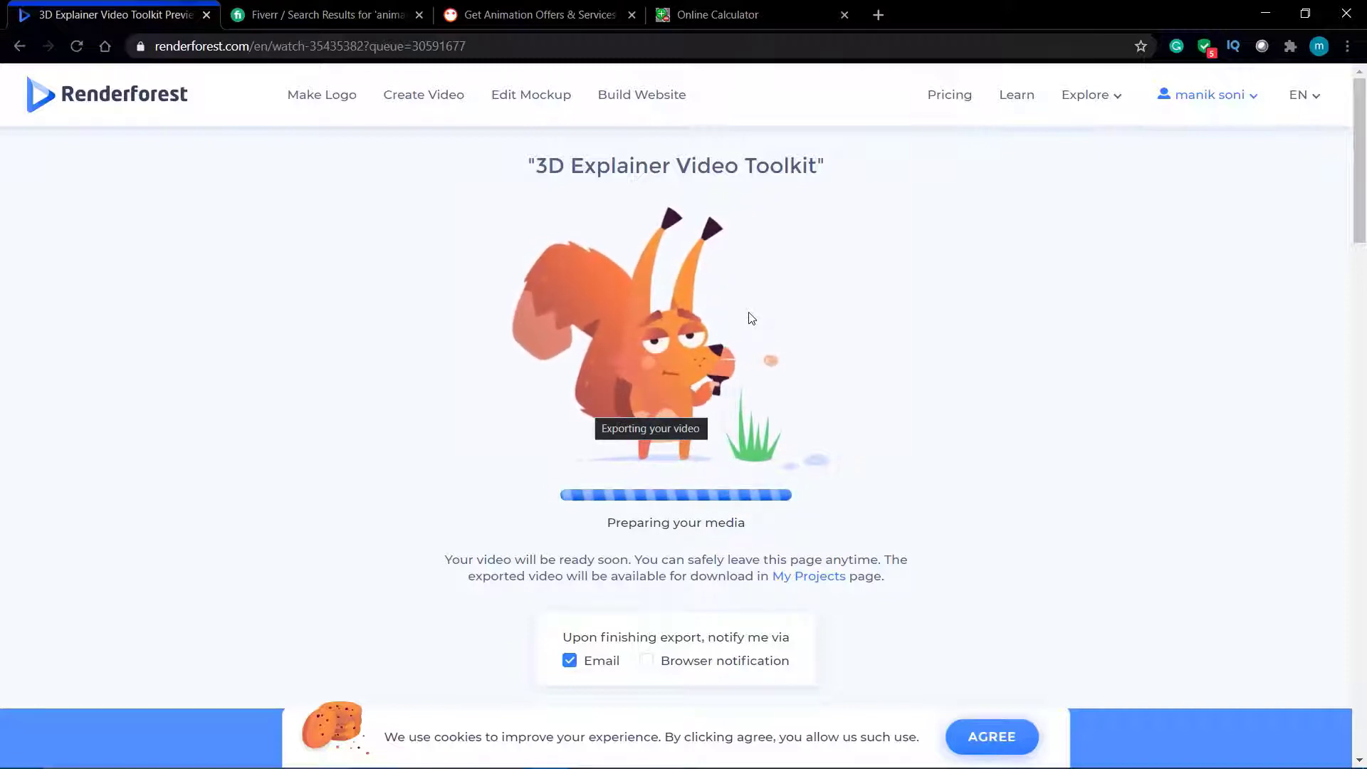
Switch to Fiverr's search results for "animation" and look through the gigs and their starting prices.
left_click(299, 7)
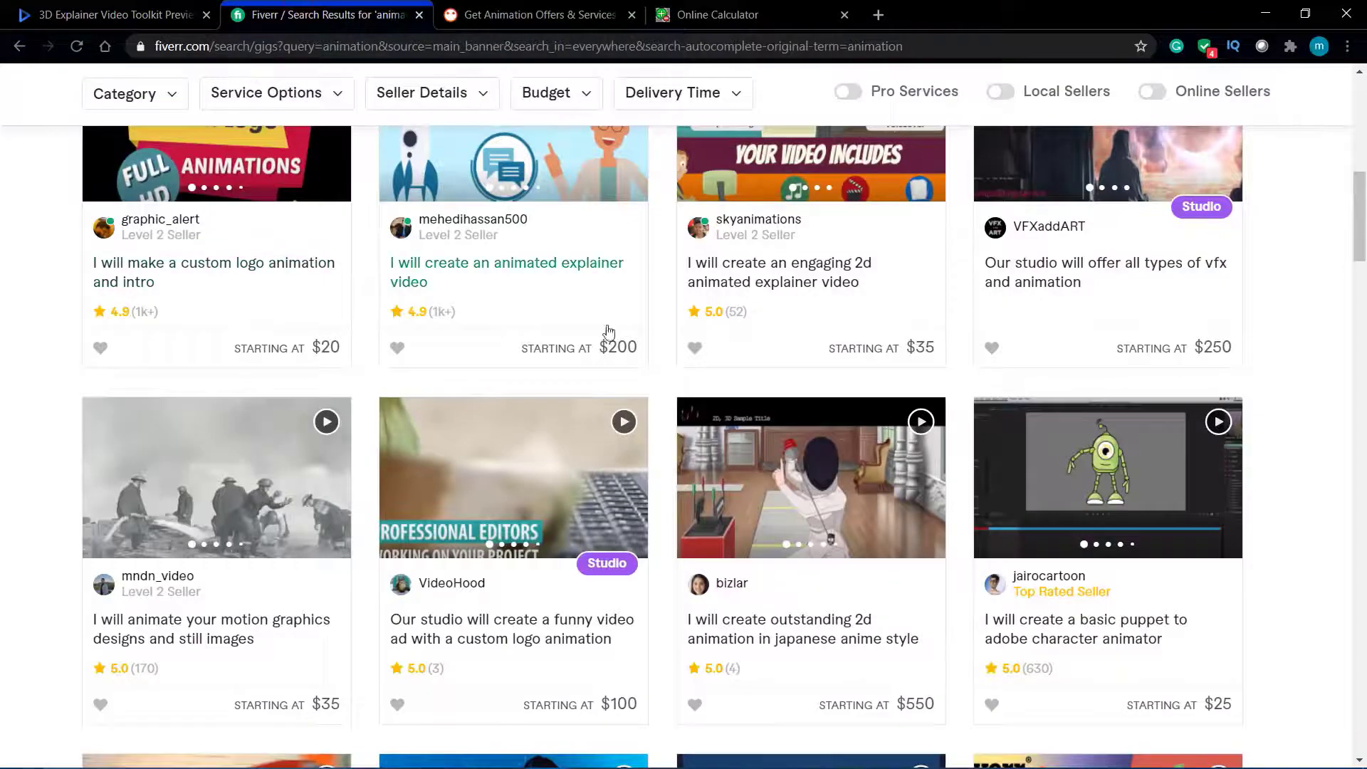
scroll(609, 331, "up", 3)
scroll(712, 356, "down", 4)
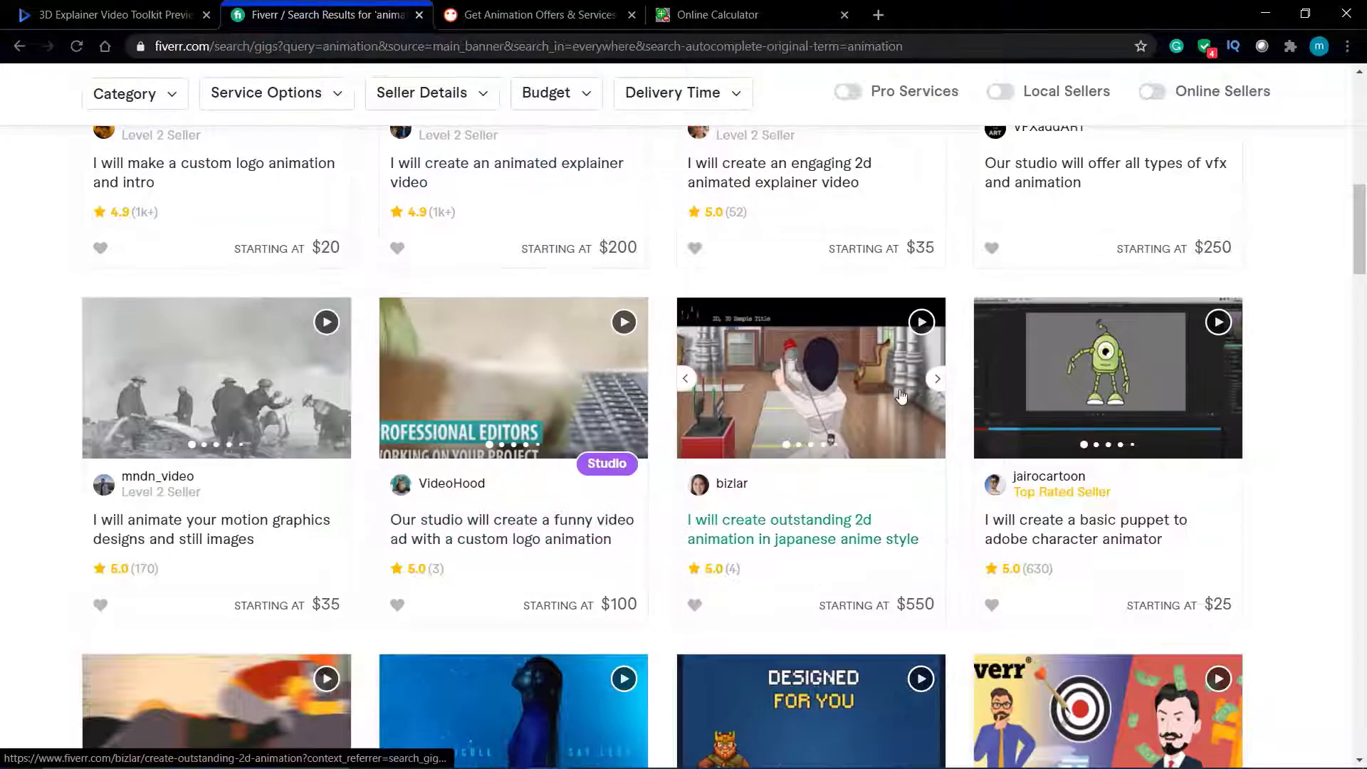
scroll(1142, 392, "up", 8)
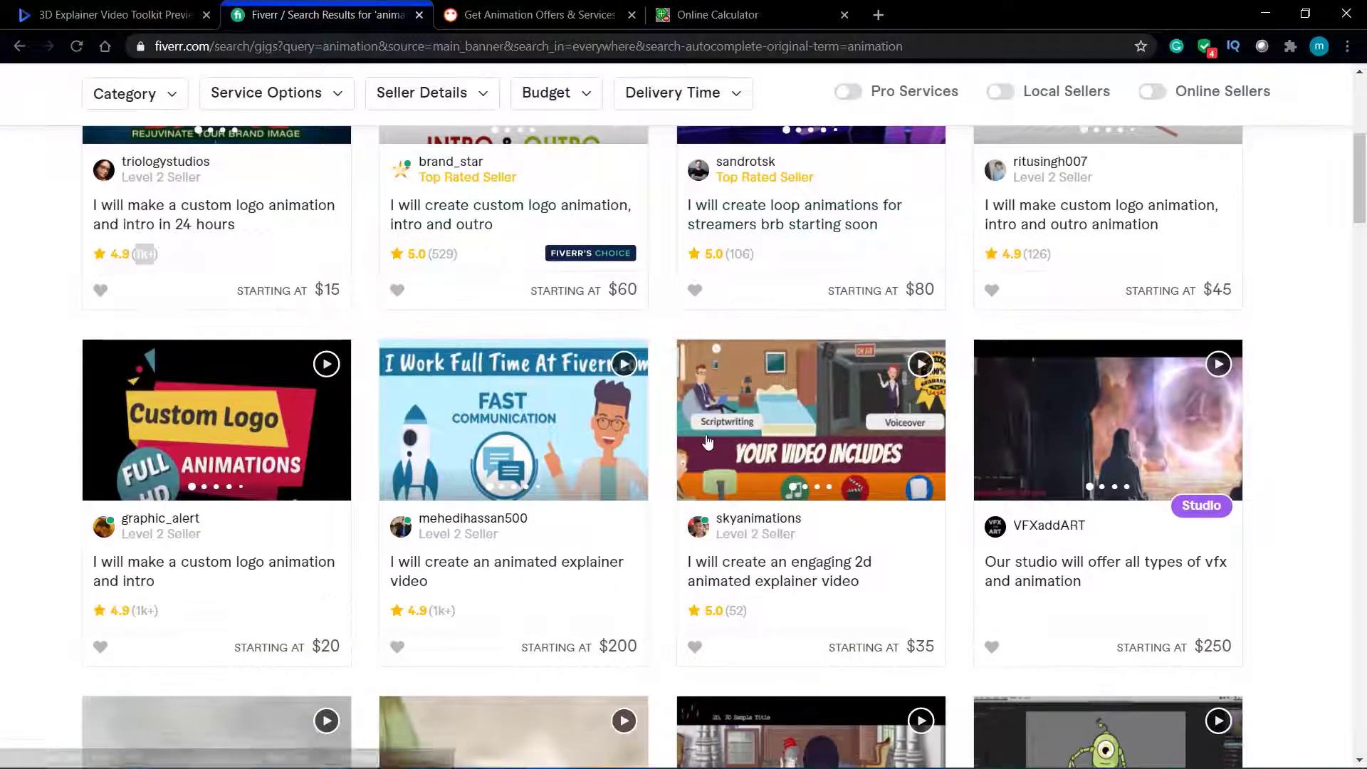
scroll(707, 439, "up", 3)
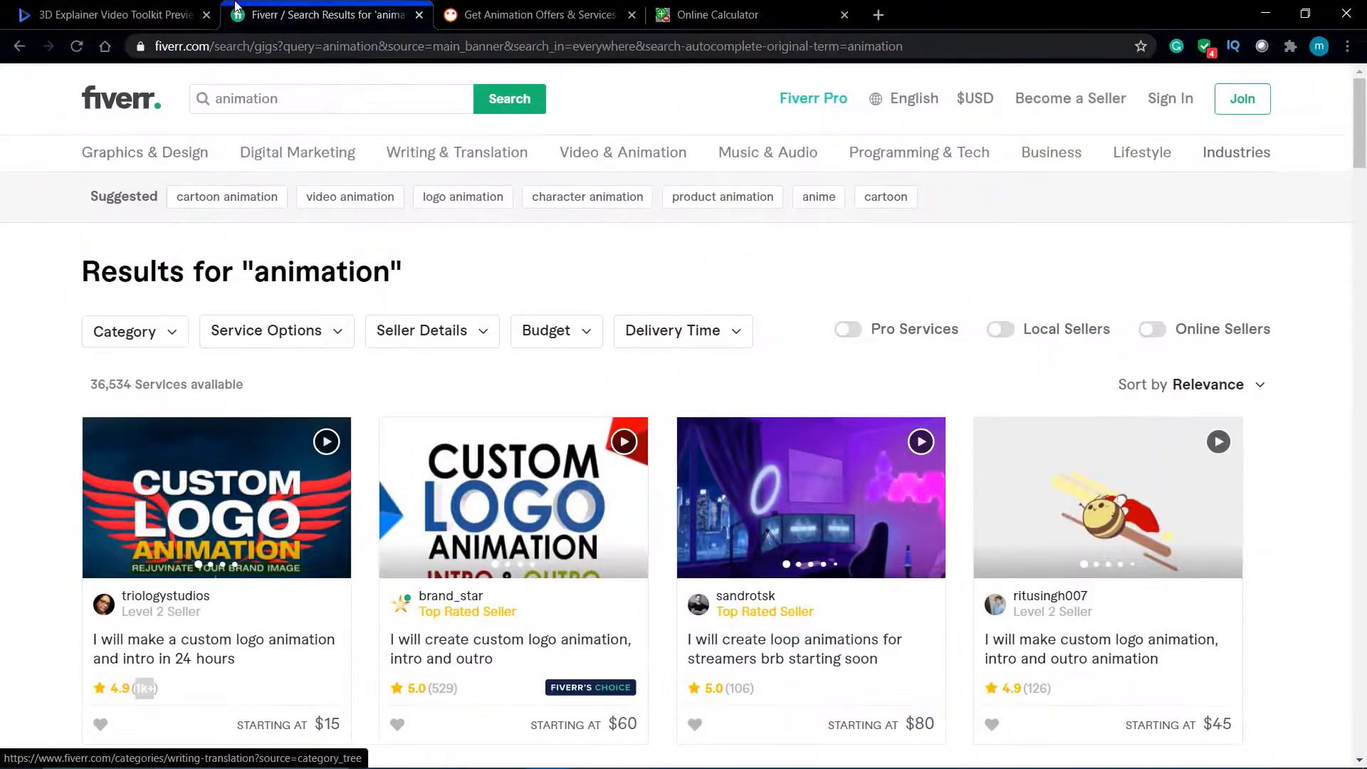
Switch back to Renderforest and check the export progress of the 3D Explainer Video Toolkit video.
key("ctrl+Page_Up")
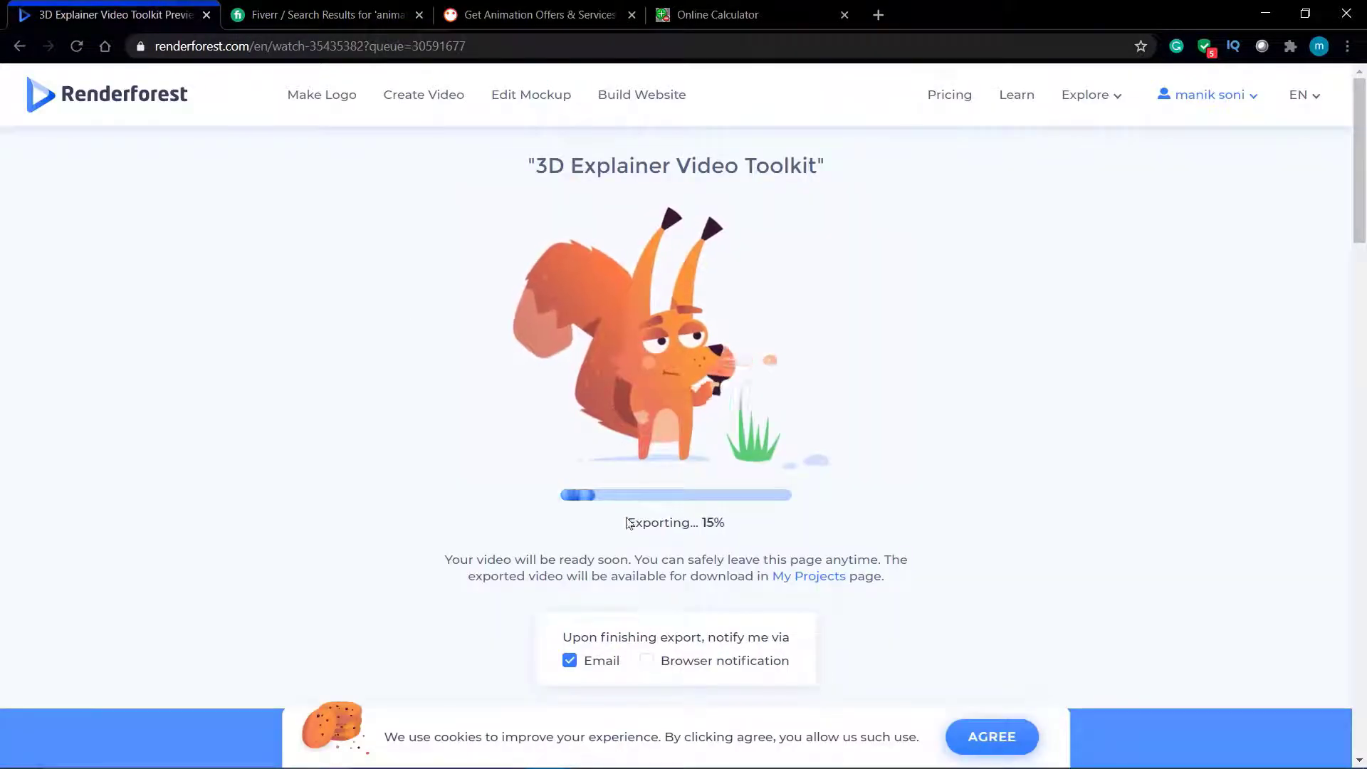
scroll(735, 546, "up", 3, "ctrl")
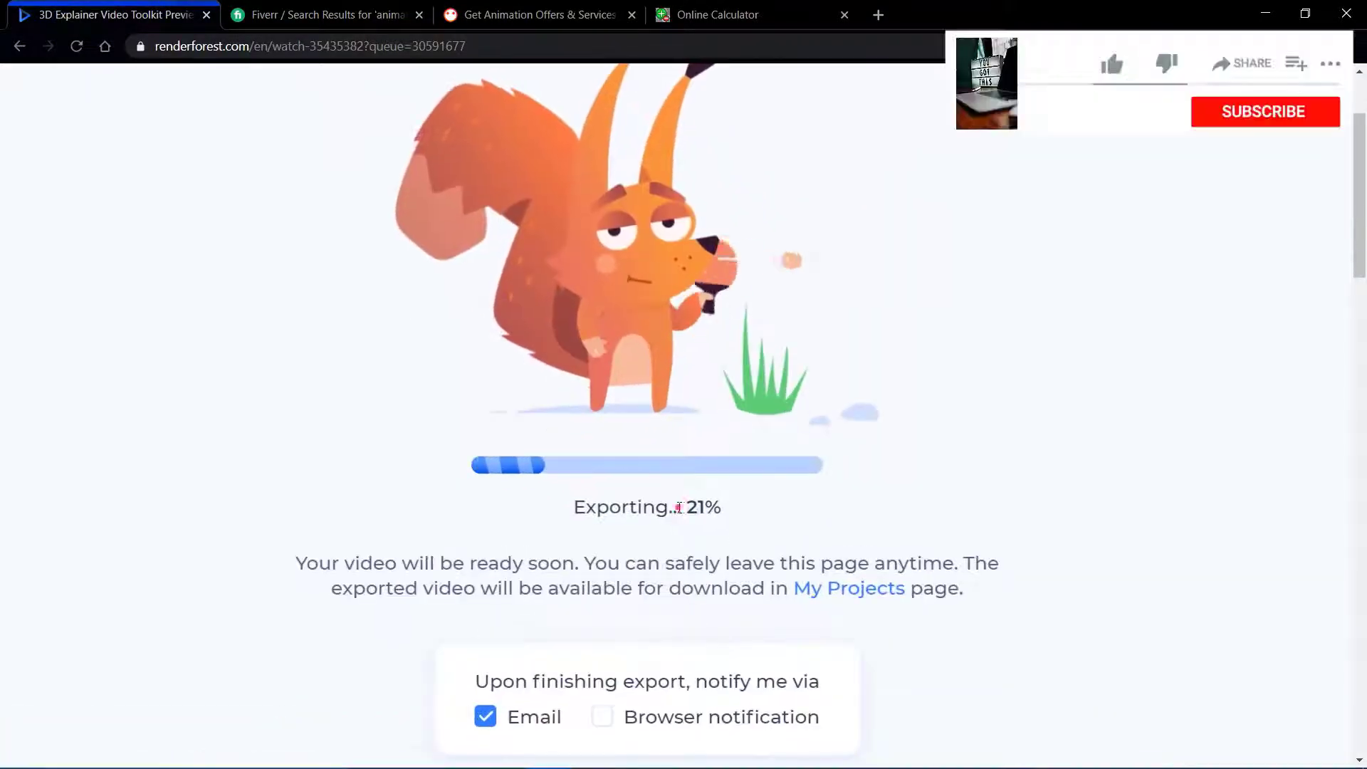
left_click_drag(680, 507, 723, 509)
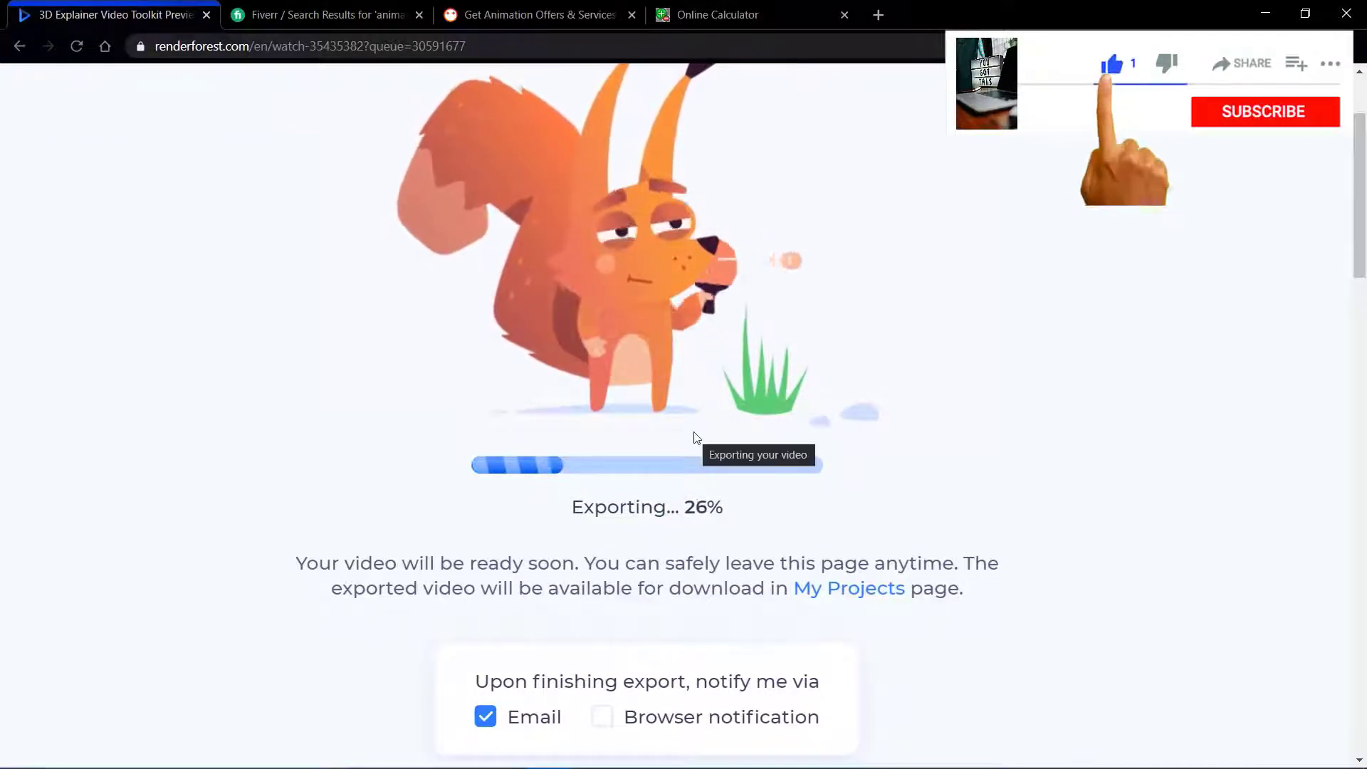
scroll(641, 272, "down", 3, "ctrl")
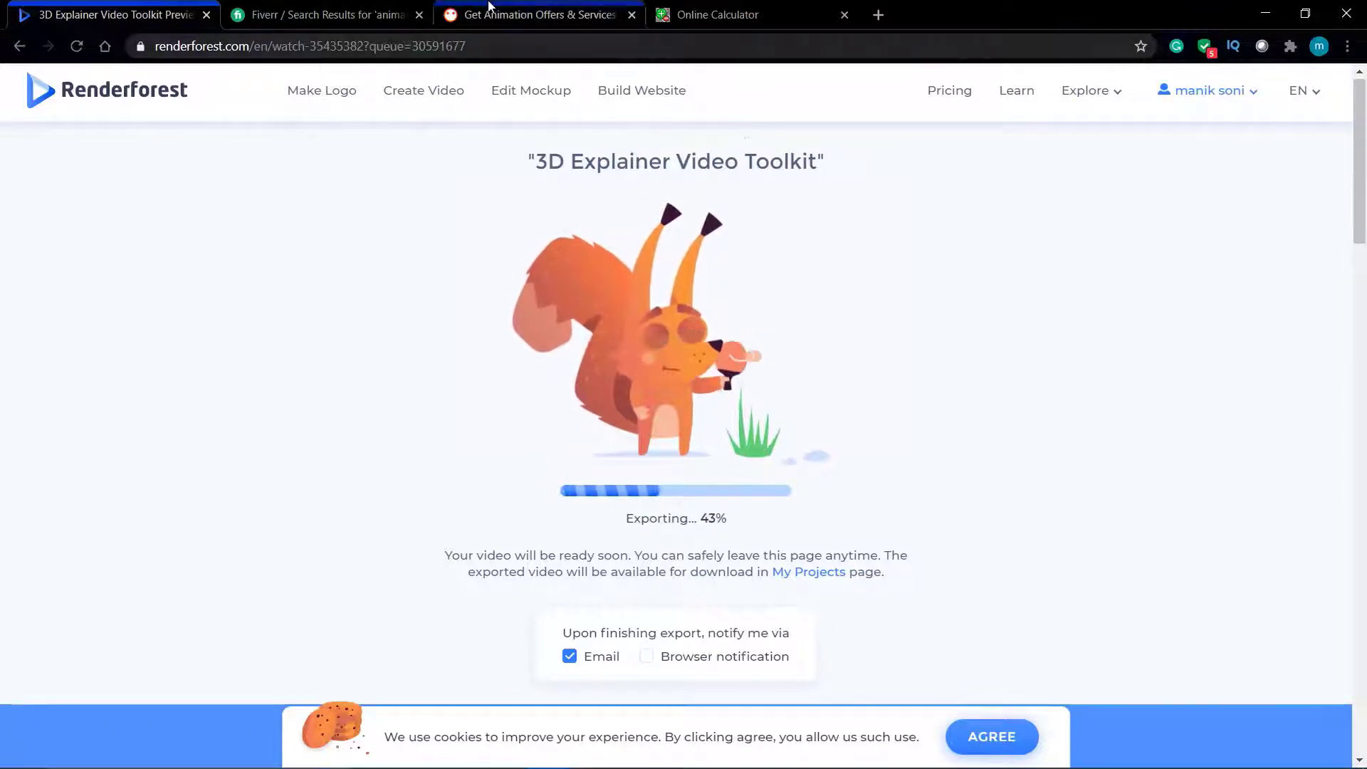
Return to Fiverr and examine the first animation gigs in the search results.
left_click(371, 6)
scroll(421, 357, "down", 1)
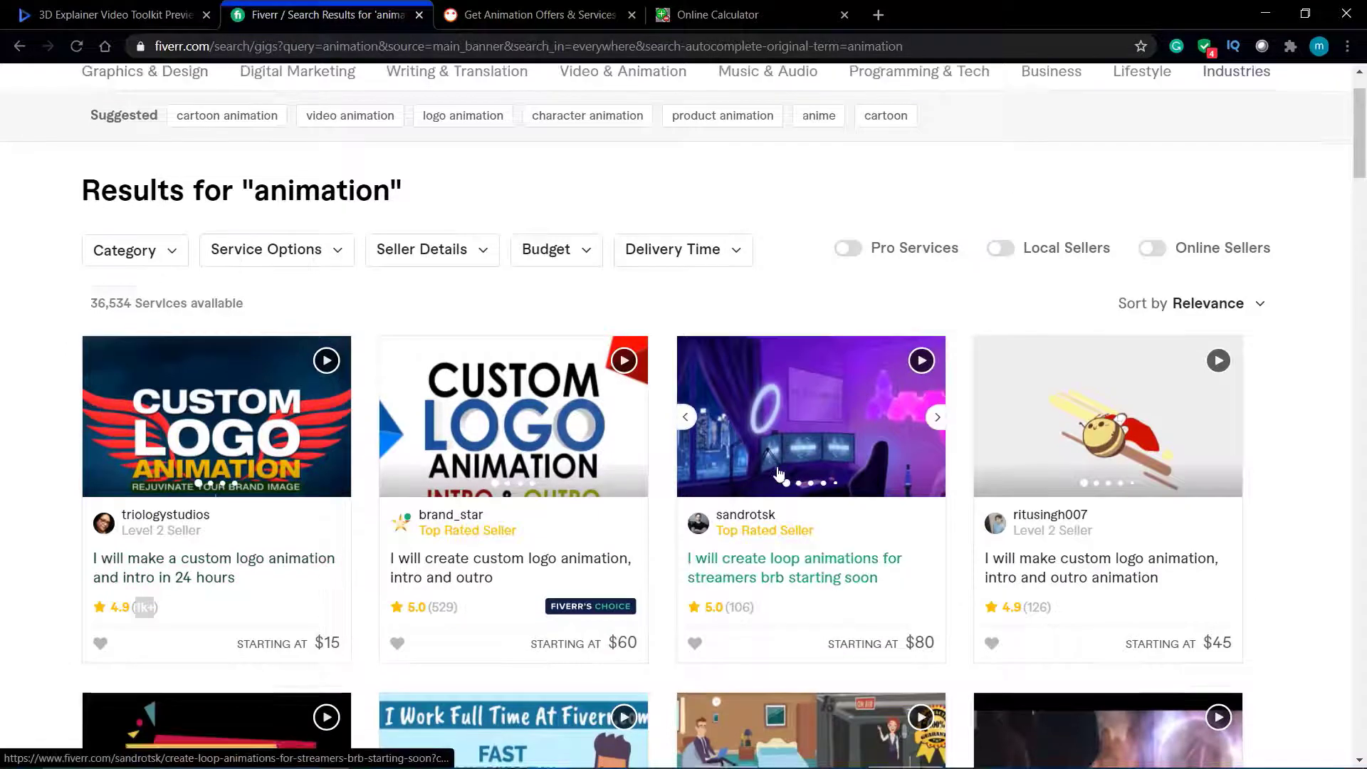
scroll(841, 413, "down", 2)
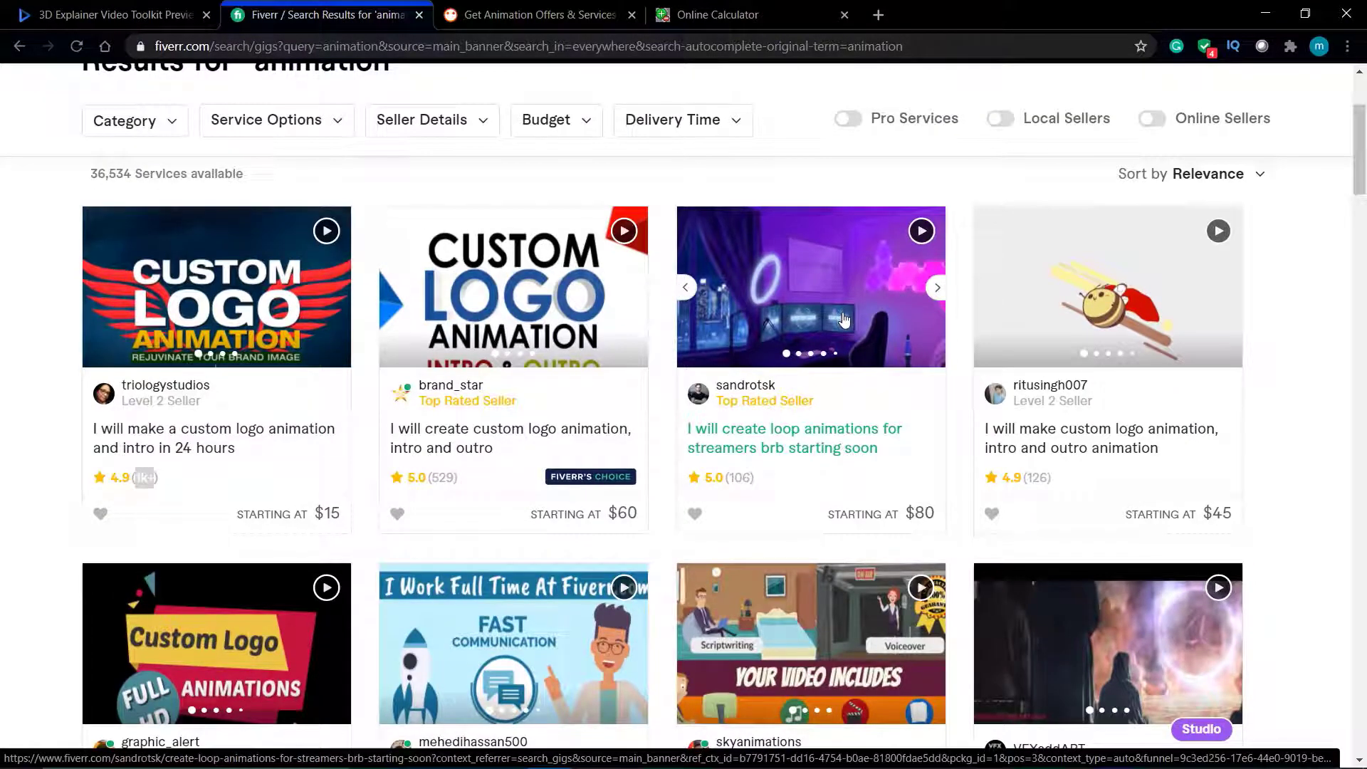
scroll(697, 358, "up", 2)
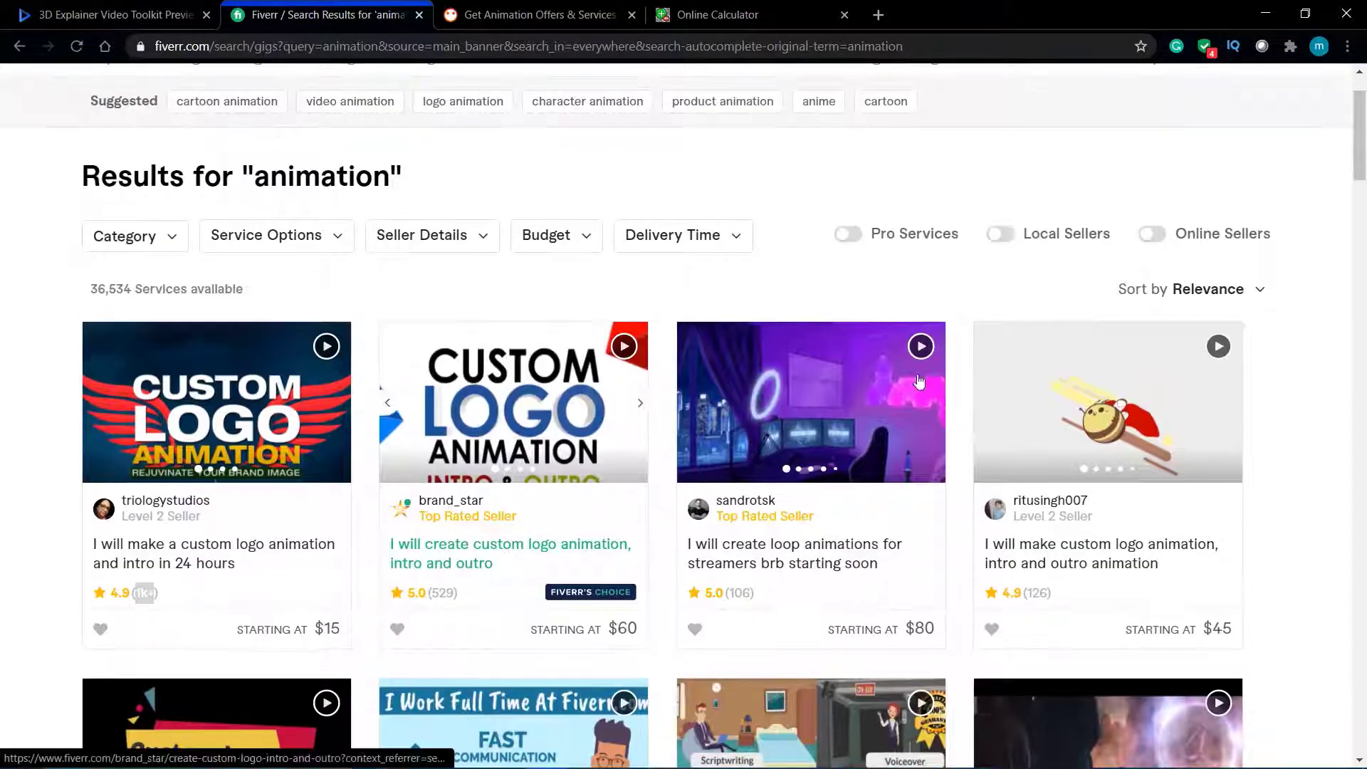